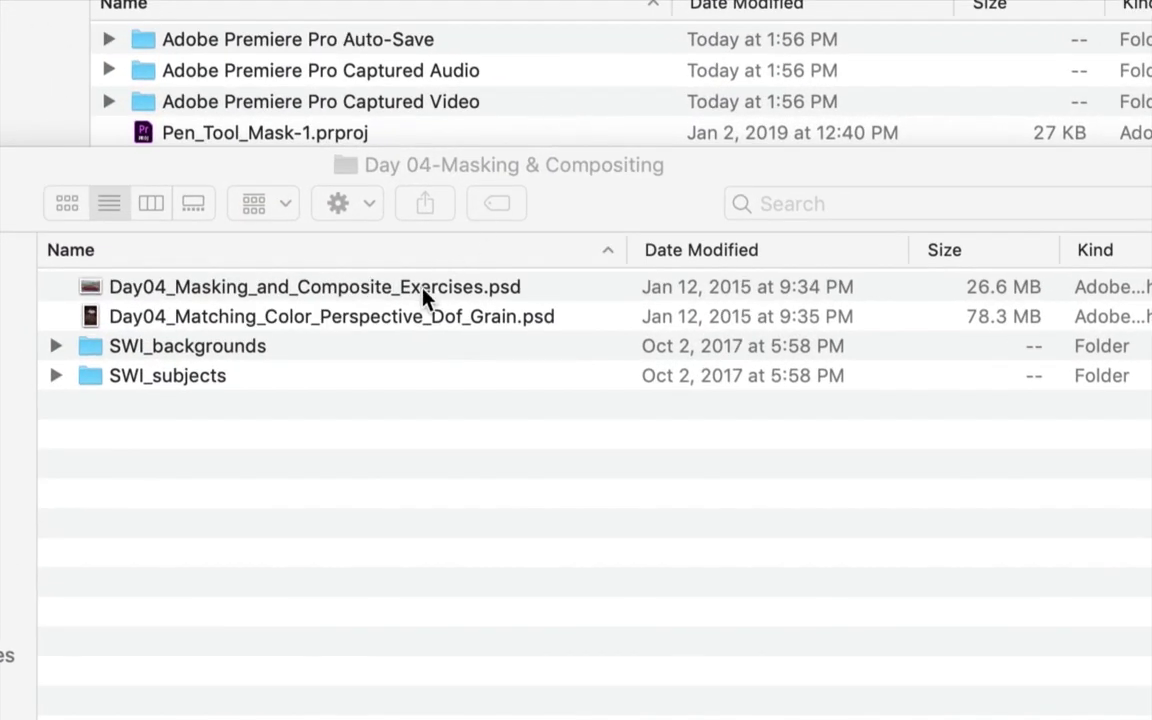
Open Day04_Masking_and_Composite_Exercises.psd from Finder to load the red convertible exercise.
{"action": "left_click", "coordinate": [425, 290]}
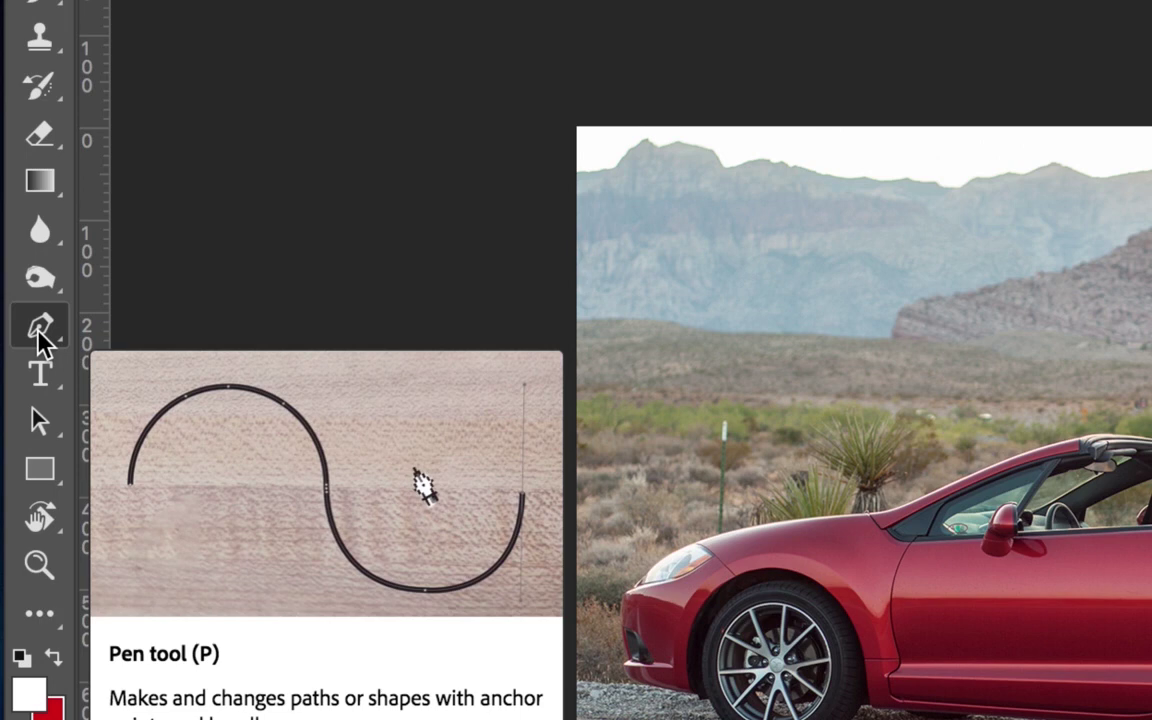
Choose the standard Pen Tool from the pen tool flyout.
{"action": "right_click", "coordinate": [38, 333]}
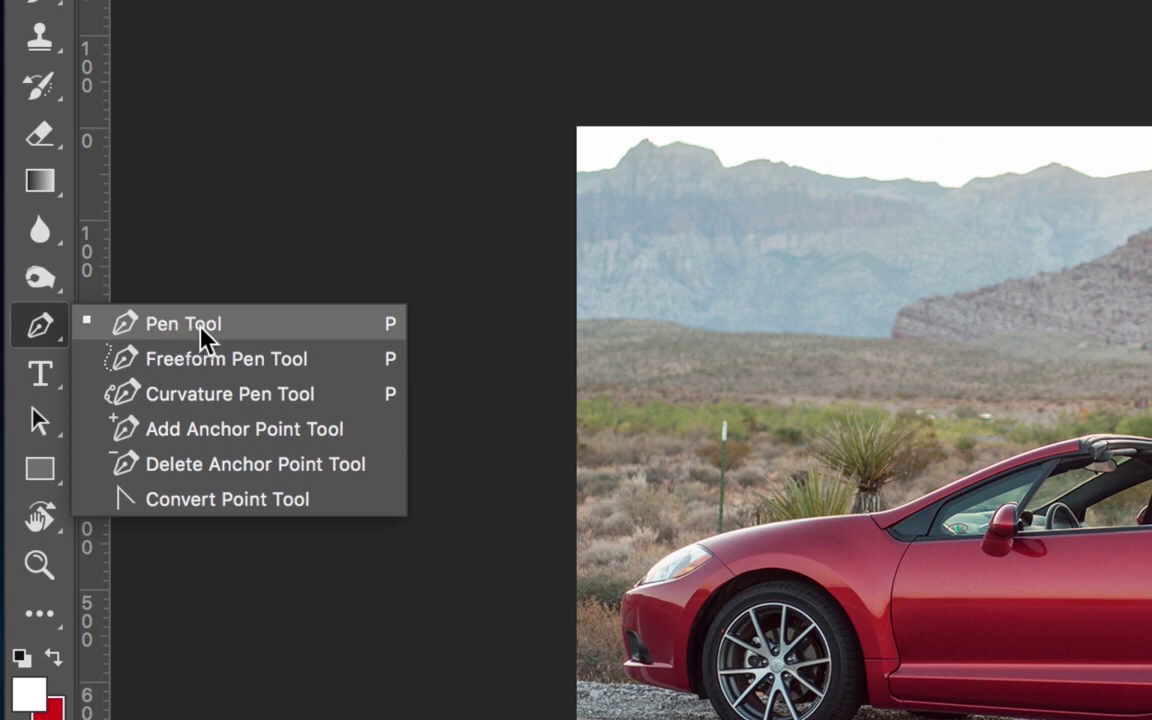
{"action": "left_click", "coordinate": [205, 337]}
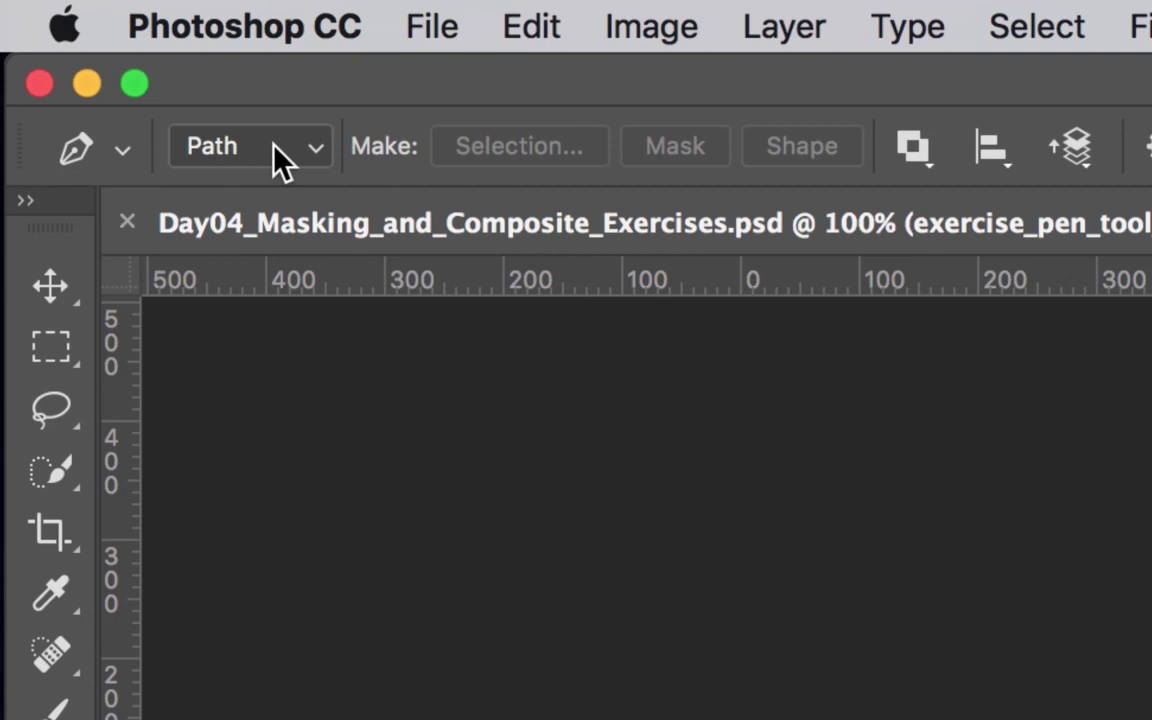
Set the Pen Tool to Path mode with Exclude Overlapping Shapes.
{"action": "left_click", "coordinate": [273, 145]}
{"action": "left_click", "coordinate": [314, 152]}
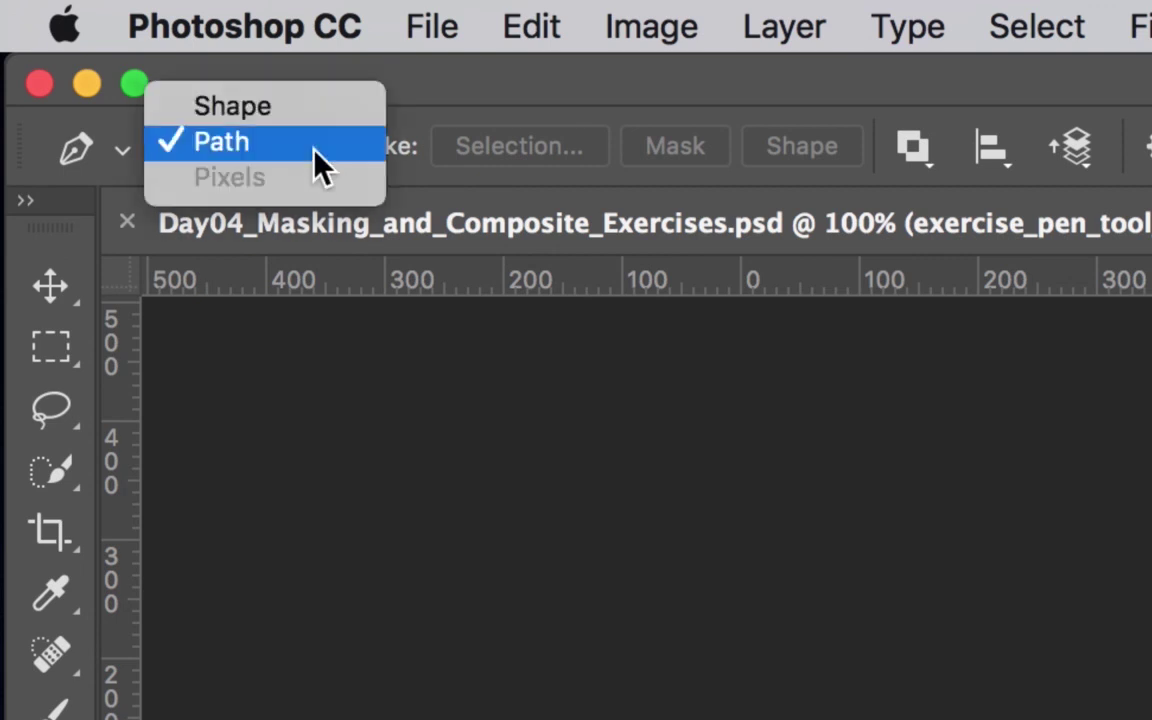
{"action": "left_click", "coordinate": [314, 150]}
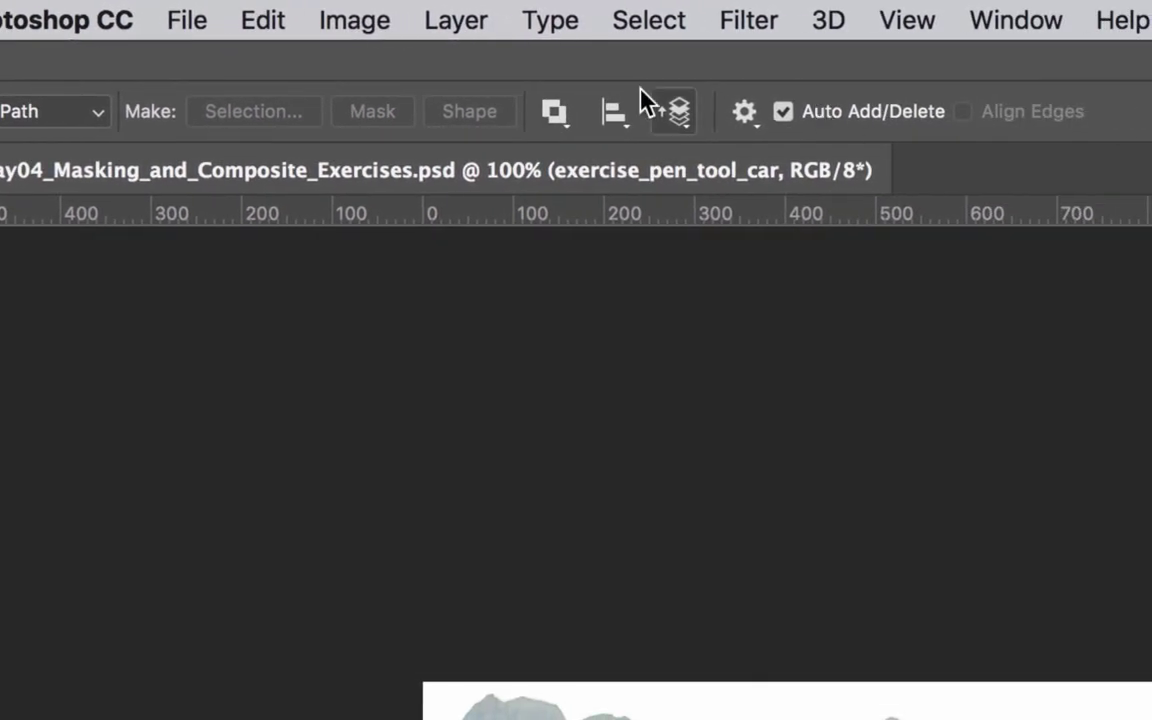
{"action": "left_click", "coordinate": [558, 118]}
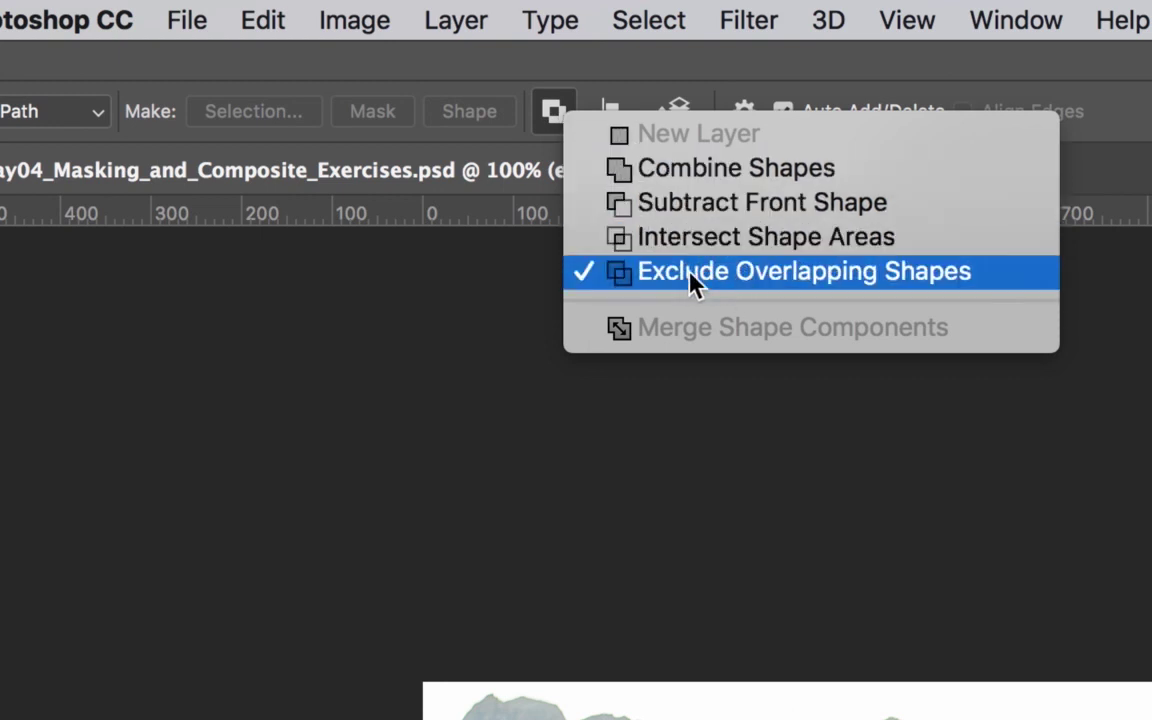
{"action": "left_click", "coordinate": [779, 290]}
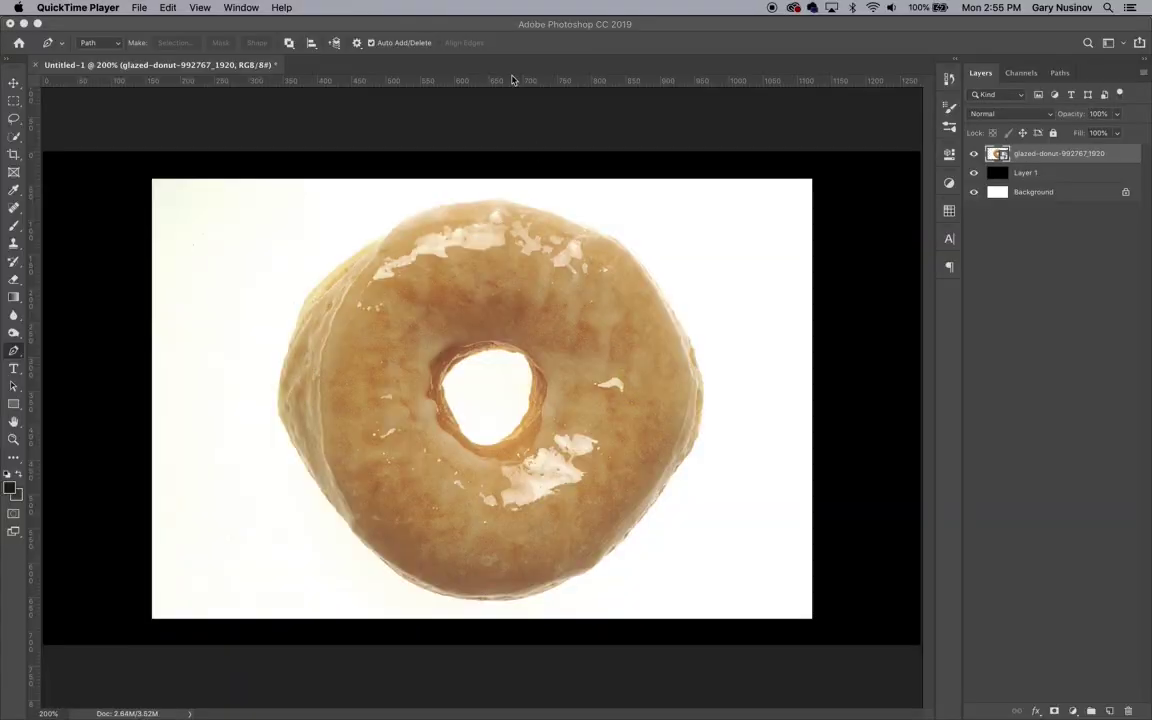
Trace a closed pen path around the donut's outer edge.
{"action": "left_click", "coordinate": [478, 42]}
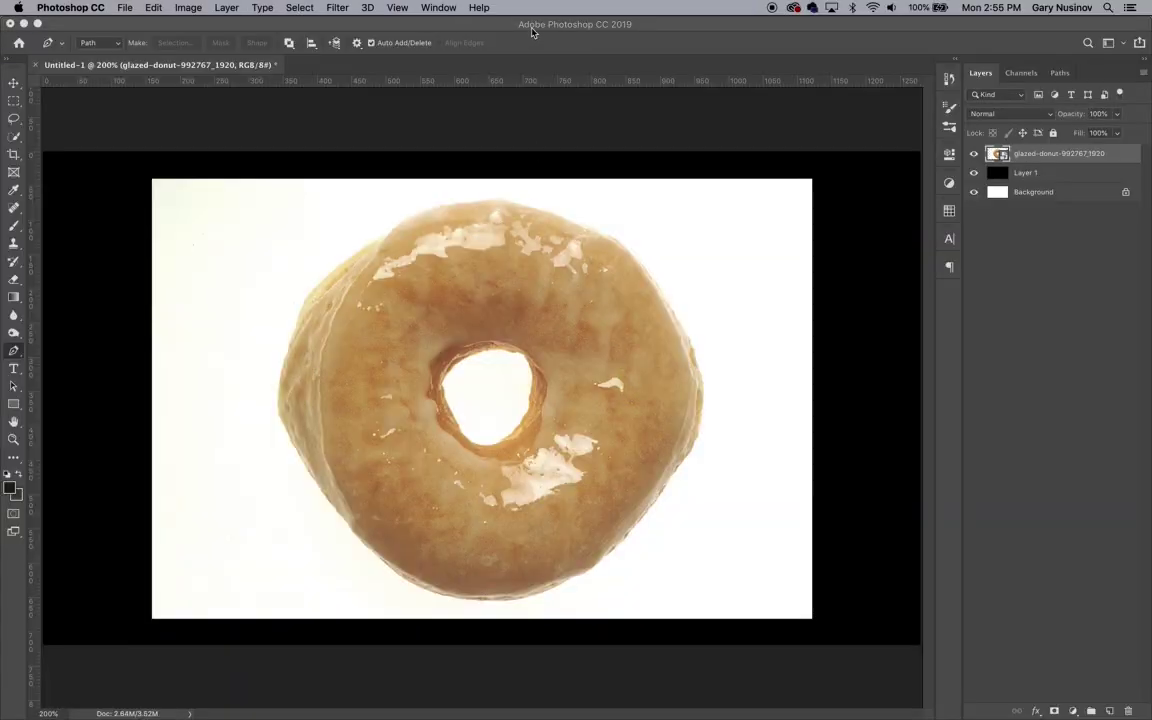
{"action": "key", "text": "super+plus"}
{"action": "key", "text": "super+plus"}
{"action": "key", "text": "super+plus"}
{"action": "key", "text": "super+plus"}
{"action": "left_click_drag", "start_coordinate": [598, 592], "coordinate": [617, 496]}
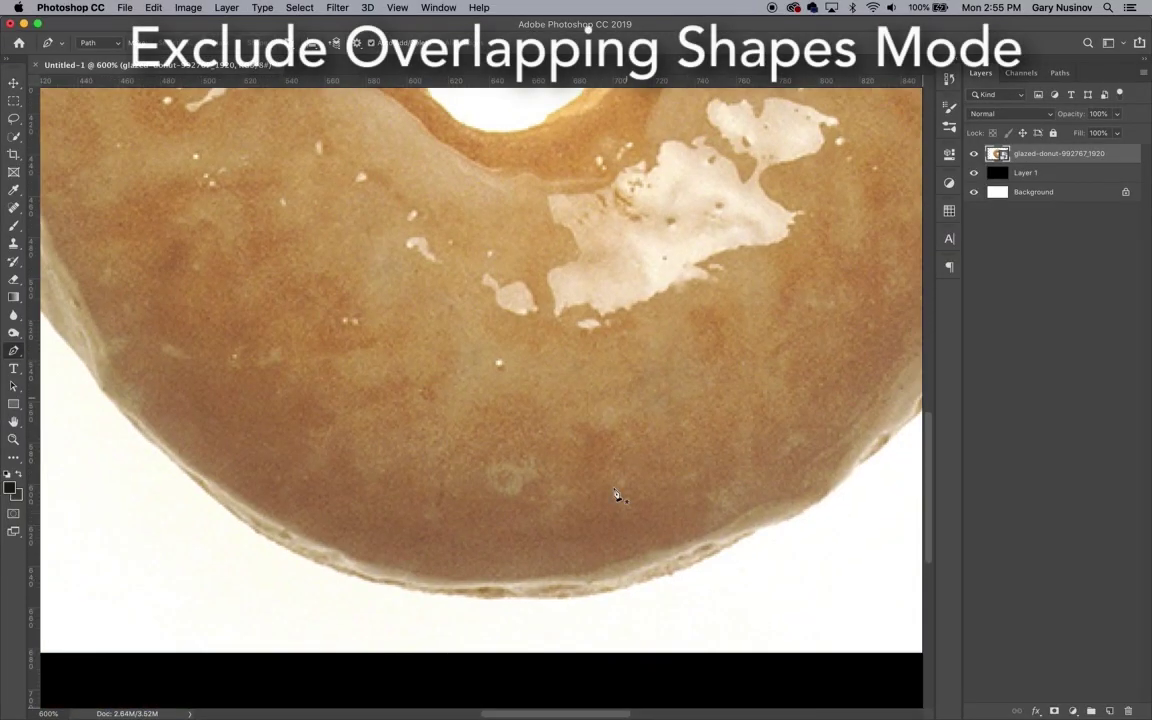
{"action": "left_click", "coordinate": [489, 607]}
{"action": "mouse_move", "coordinate": [831, 491]}
{"action": "left_mouse_down"}
{"action": "mouse_move", "coordinate": [662, 415]}
{"action": "mouse_move", "coordinate": [699, 360]}
{"action": "left_mouse_up"}
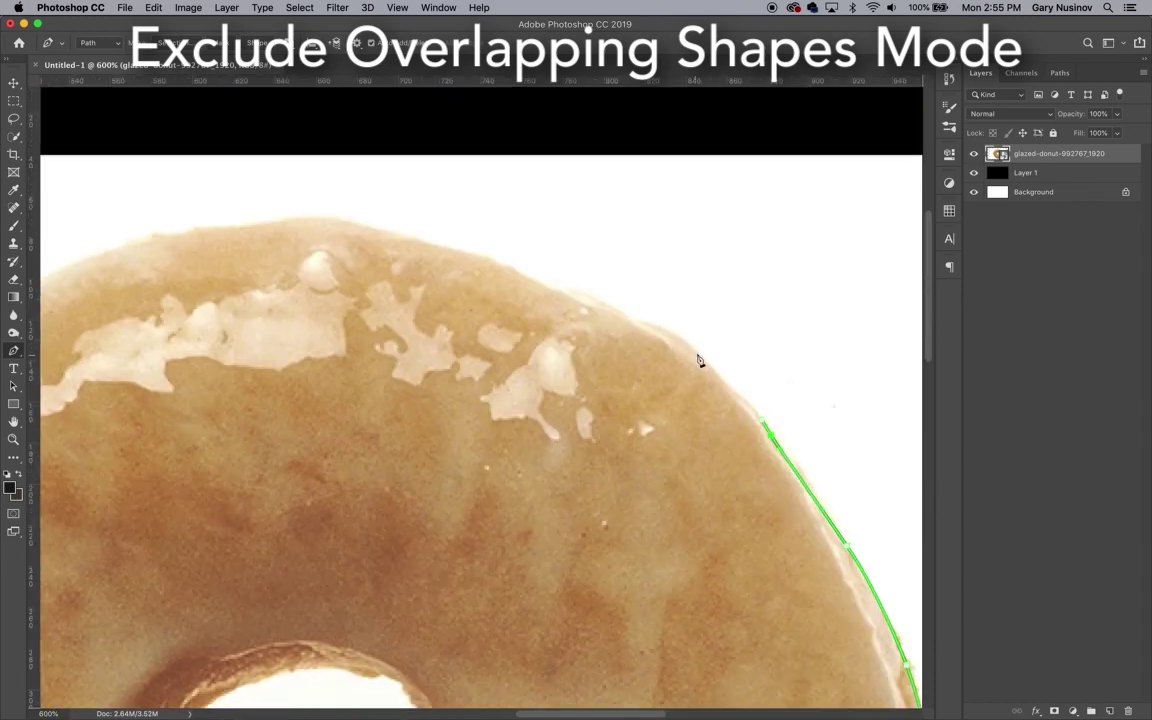
{"action": "mouse_move", "coordinate": [602, 342]}
{"action": "left_mouse_down"}
{"action": "mouse_move", "coordinate": [360, 514]}
{"action": "mouse_move", "coordinate": [397, 312]}
{"action": "mouse_move", "coordinate": [563, 262]}
{"action": "mouse_move", "coordinate": [632, 339]}
{"action": "mouse_move", "coordinate": [597, 455]}
{"action": "mouse_move", "coordinate": [484, 498]}
{"action": "mouse_move", "coordinate": [424, 406]}
{"action": "mouse_move", "coordinate": [406, 352]}
{"action": "left_mouse_up"}
{"action": "left_click", "coordinate": [772, 512]}
Start a second path around the donut's hole.
{"action": "key", "text": "super+minus"}
{"action": "key", "text": "super+plus"}
{"action": "key", "text": "super+plus"}
{"action": "left_click", "coordinate": [404, 347]}
{"action": "key", "text": "super+minus"}
{"action": "key", "text": "super+minus"}
{"action": "key", "text": "super+minus"}
Save the path as 'donut', load it as a selection, and add a layer mask.
{"action": "left_click", "coordinate": [1060, 72]}
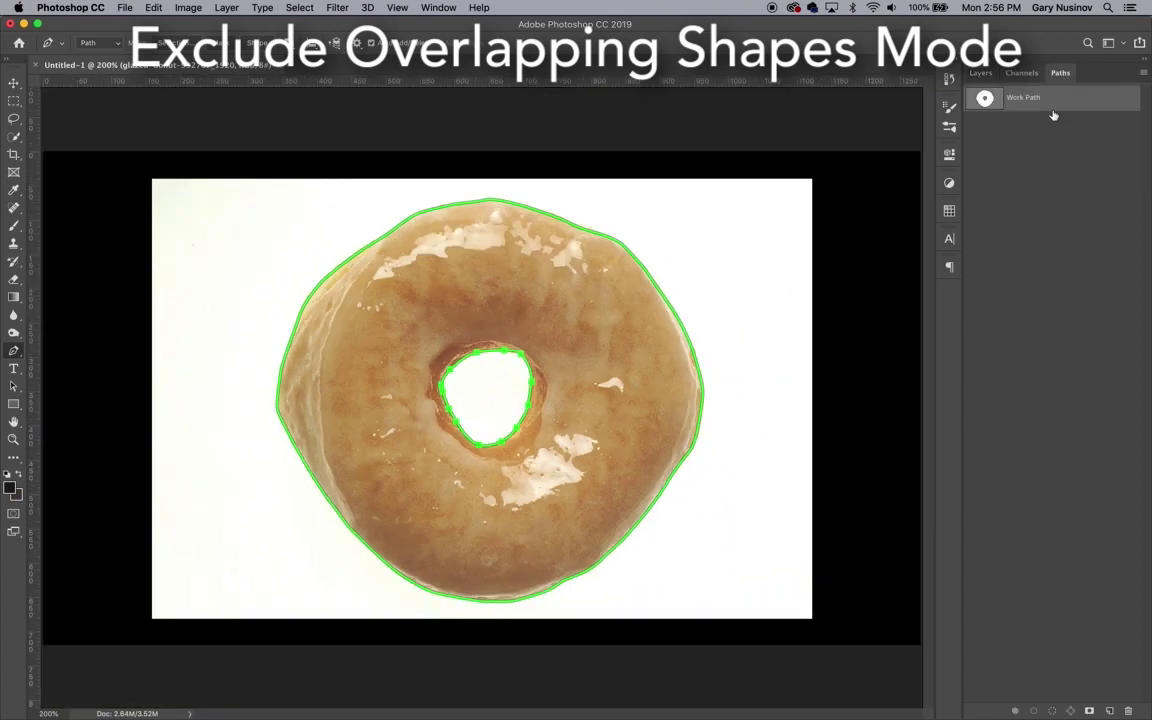
{"action": "double_click", "coordinate": [1030, 97]}
{"action": "type", "text": "donut"}
{"action": "key", "text": "Return"}
{"action": "key", "text": "super+Return"}
{"action": "left_click", "coordinate": [980, 72]}
{"action": "left_click", "coordinate": [1053, 711]}
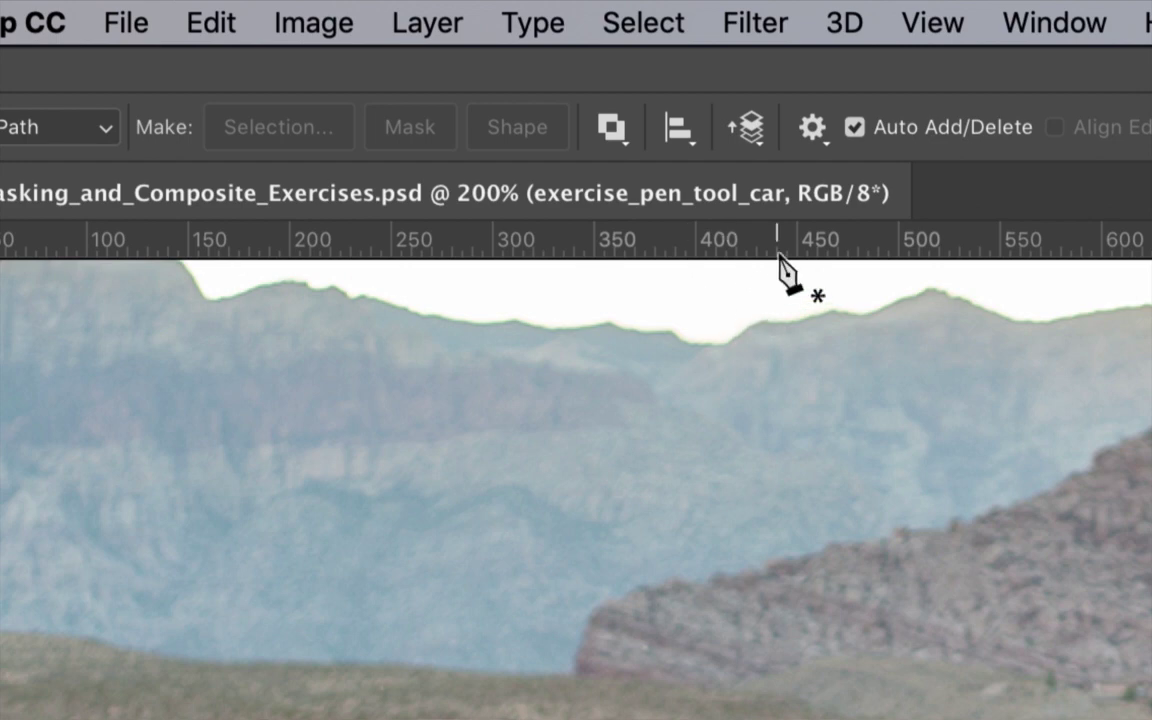
Review the Pen's path alignment options, then zoom the car to actual size.
{"action": "left_click", "coordinate": [678, 135]}
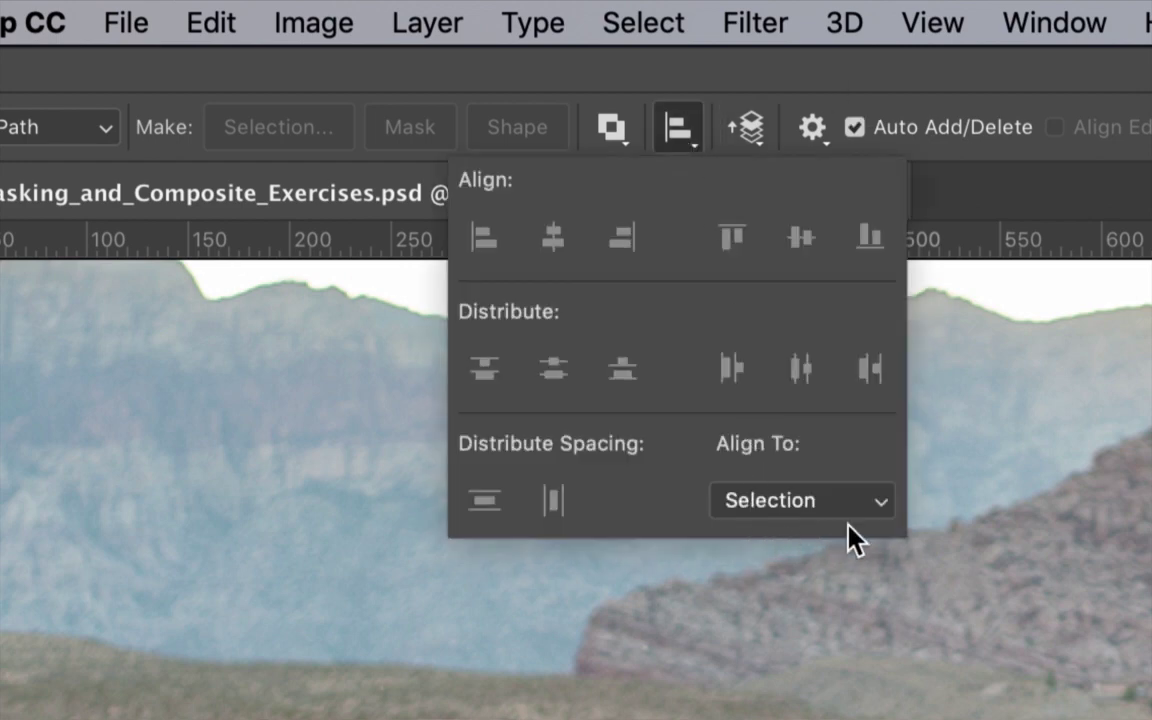
{"action": "left_click", "coordinate": [678, 125]}
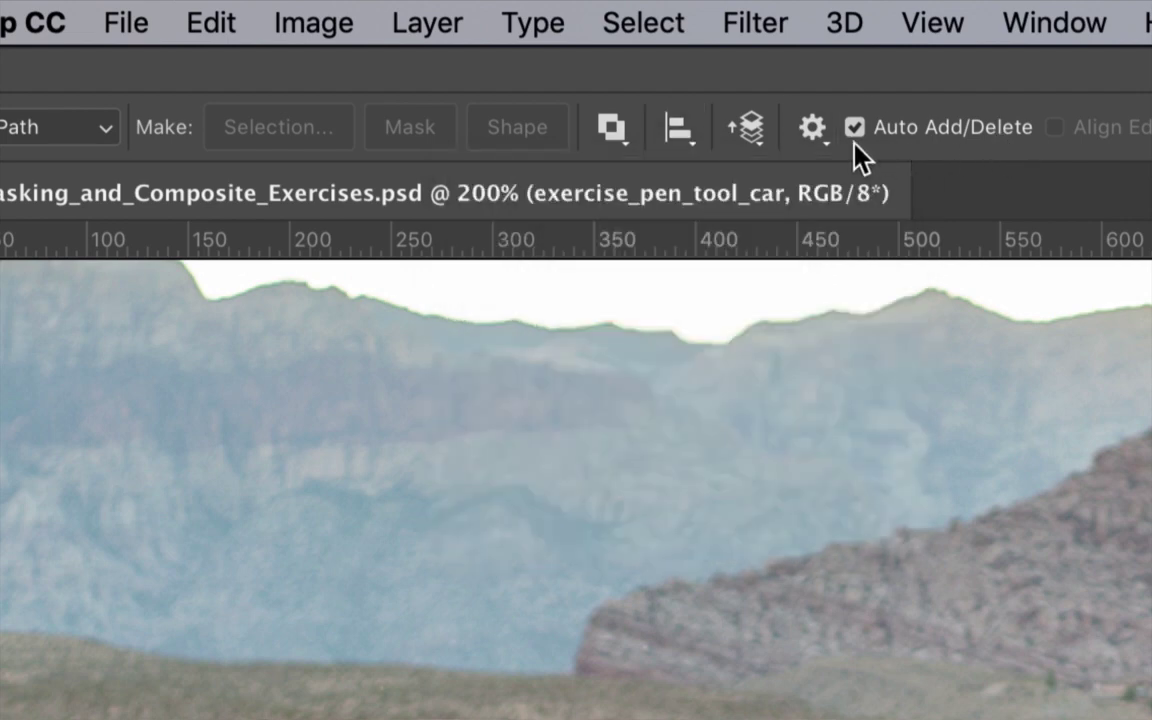
{"action": "key", "text": "ctrl+minus"}
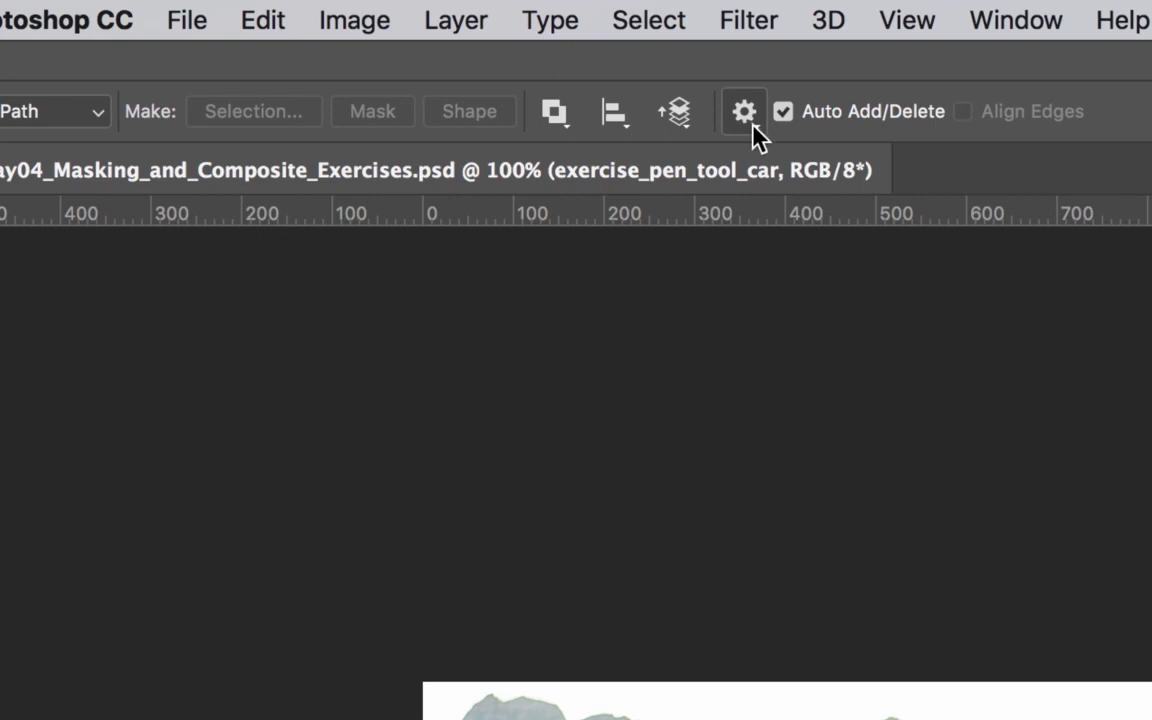
{"action": "left_click", "coordinate": [753, 126]}
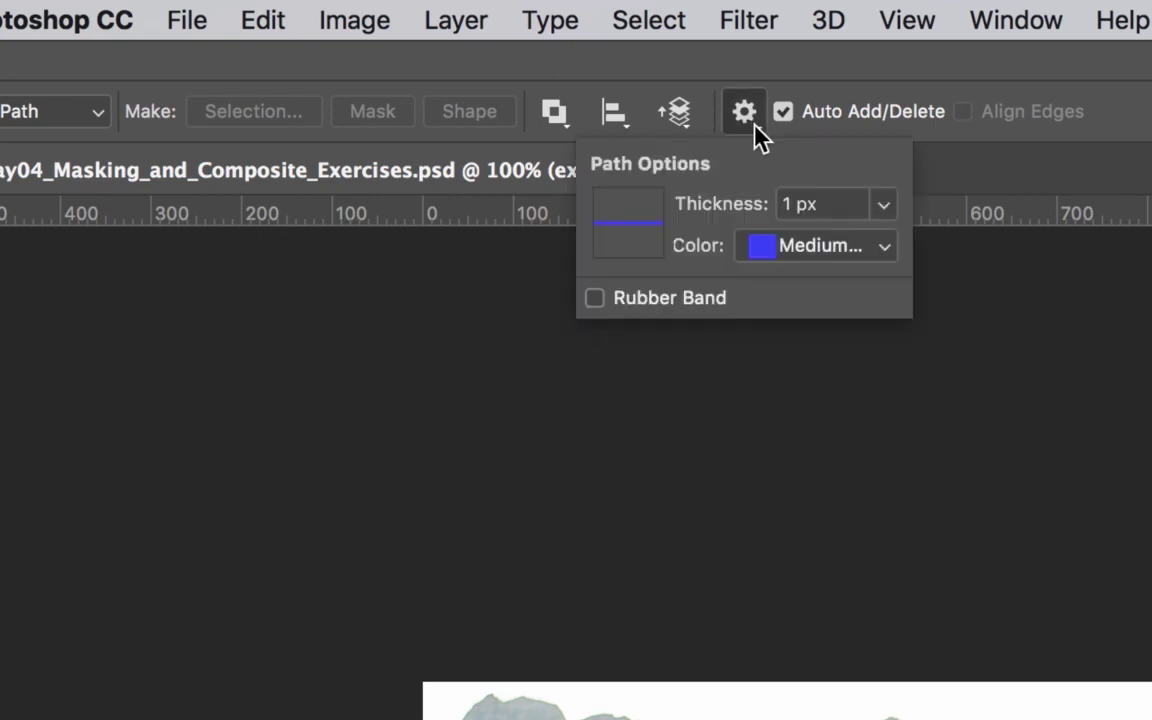
{"action": "left_click", "coordinate": [883, 204]}
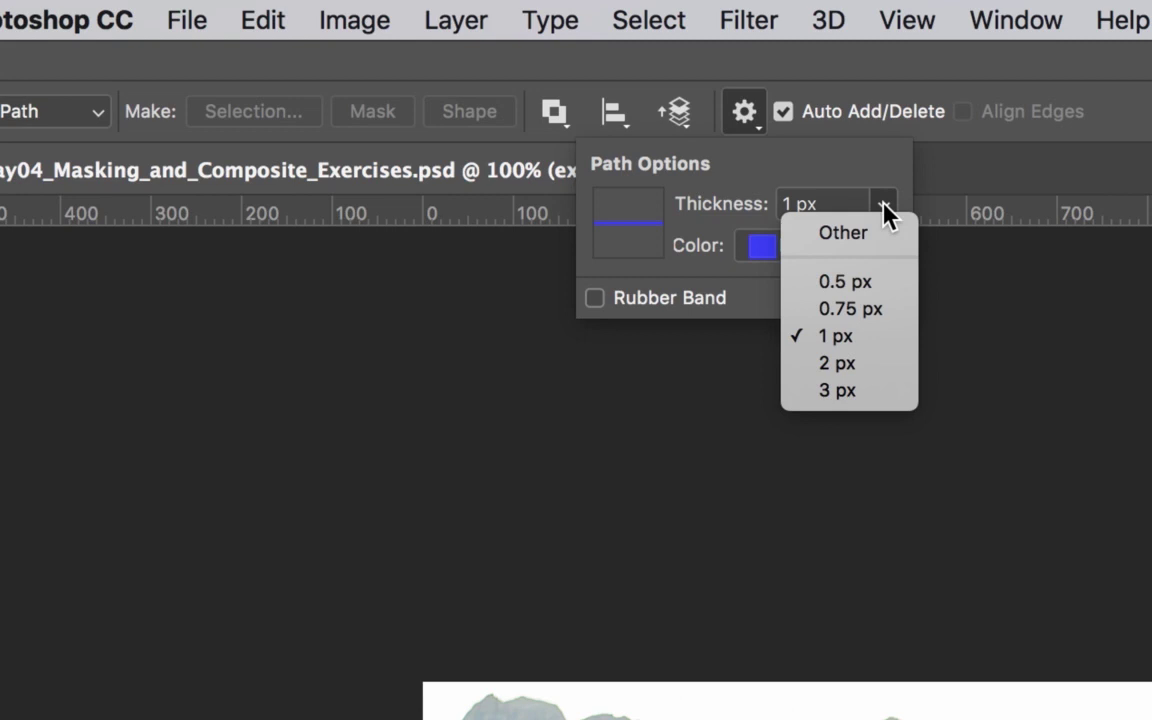
{"action": "left_click", "coordinate": [884, 206]}
{"action": "left_click", "coordinate": [884, 252]}
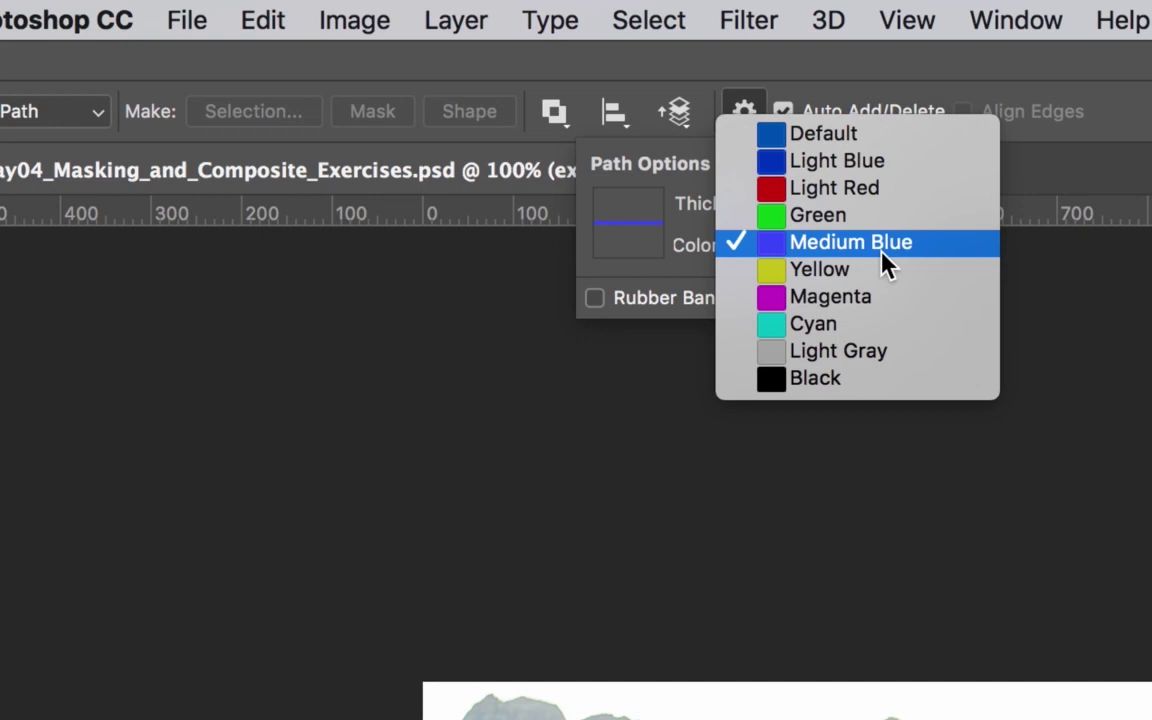
{"action": "left_click", "coordinate": [882, 250]}
{"action": "left_click", "coordinate": [800, 88]}
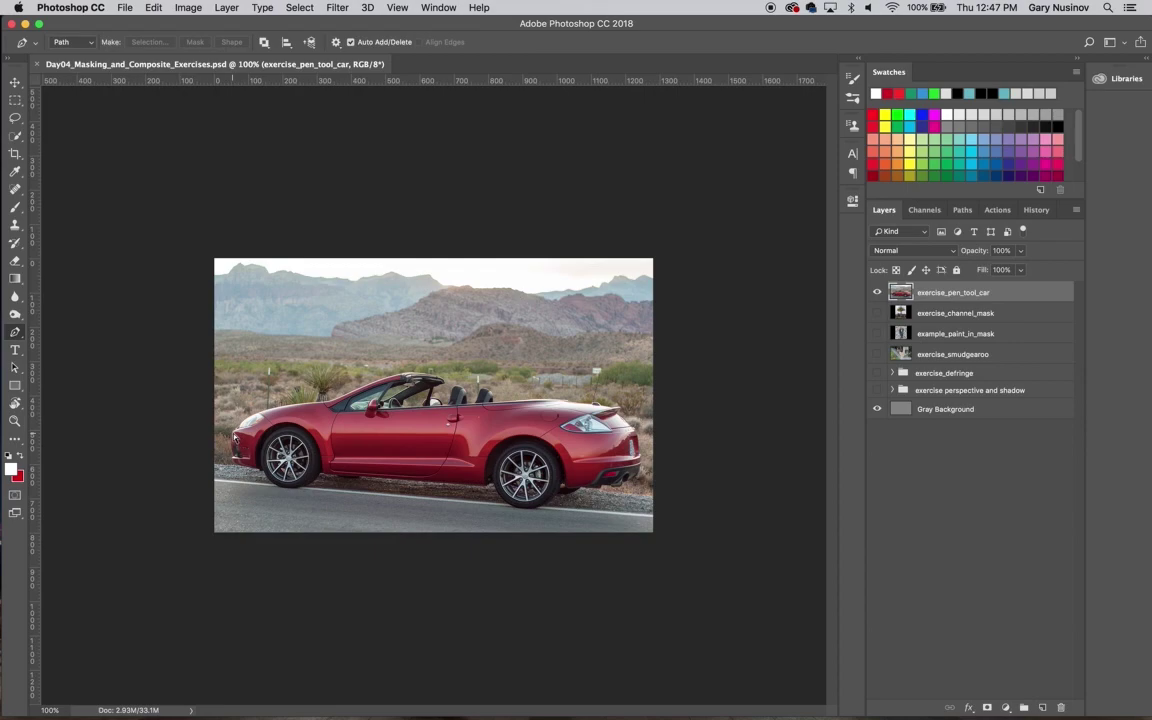
Zoom to 1200% and scroll to the convertible's front headlight and fender.
{"action": "key", "text": "super+equal"}
{"action": "key", "text": "super+equal"}
{"action": "key", "text": "super+equal"}
{"action": "key", "text": "super+equal"}
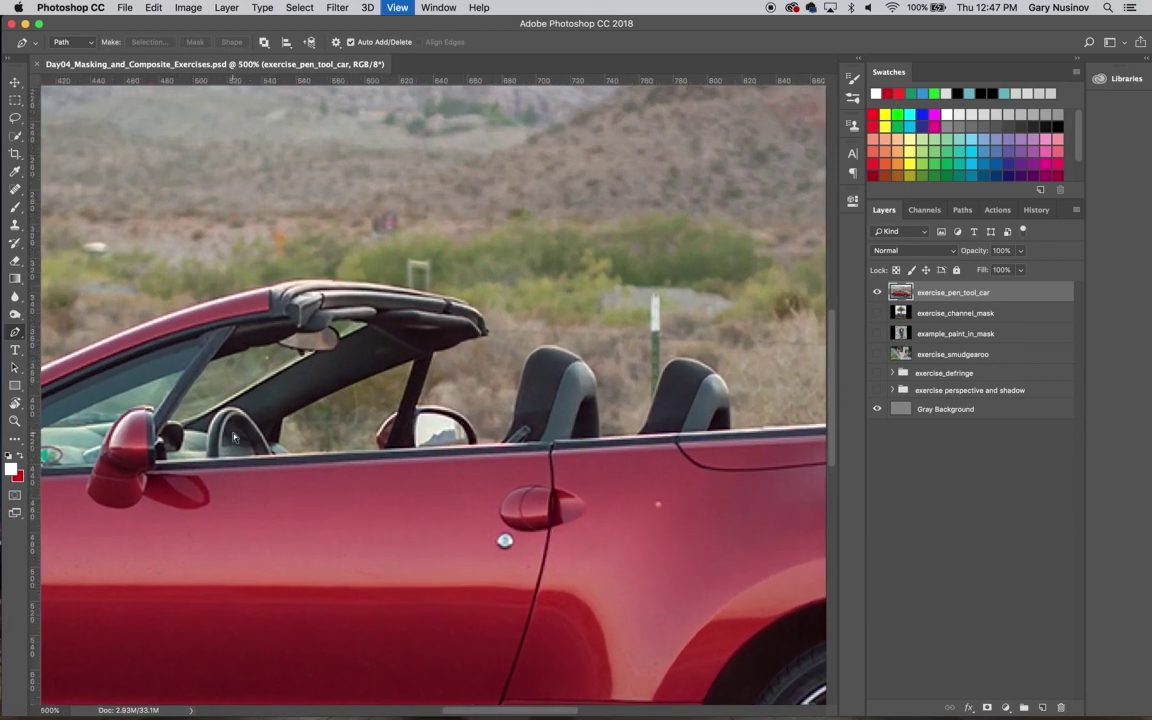
{"action": "key", "text": "super+equal"}
{"action": "key", "text": "super+equal"}
{"action": "key", "text": "super+equal"}
{"action": "key", "text": "super+equal"}
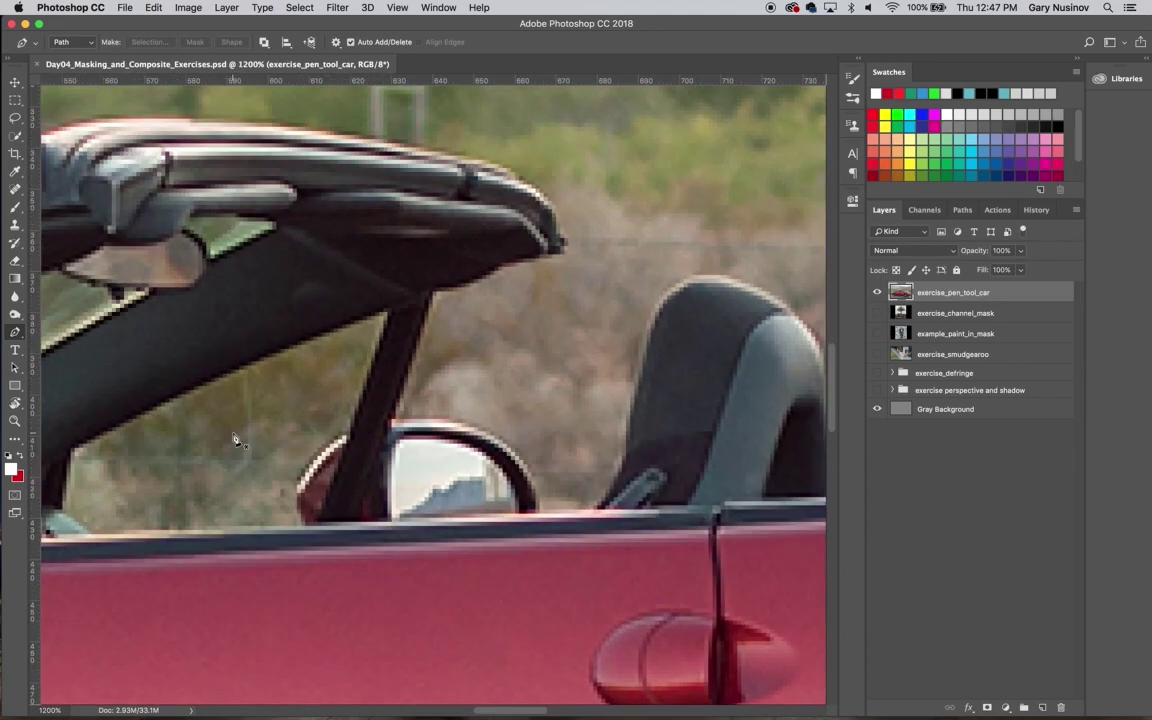
{"action": "scroll", "coordinate": [234, 440], "scroll_direction": "left", "scroll_amount": 10}
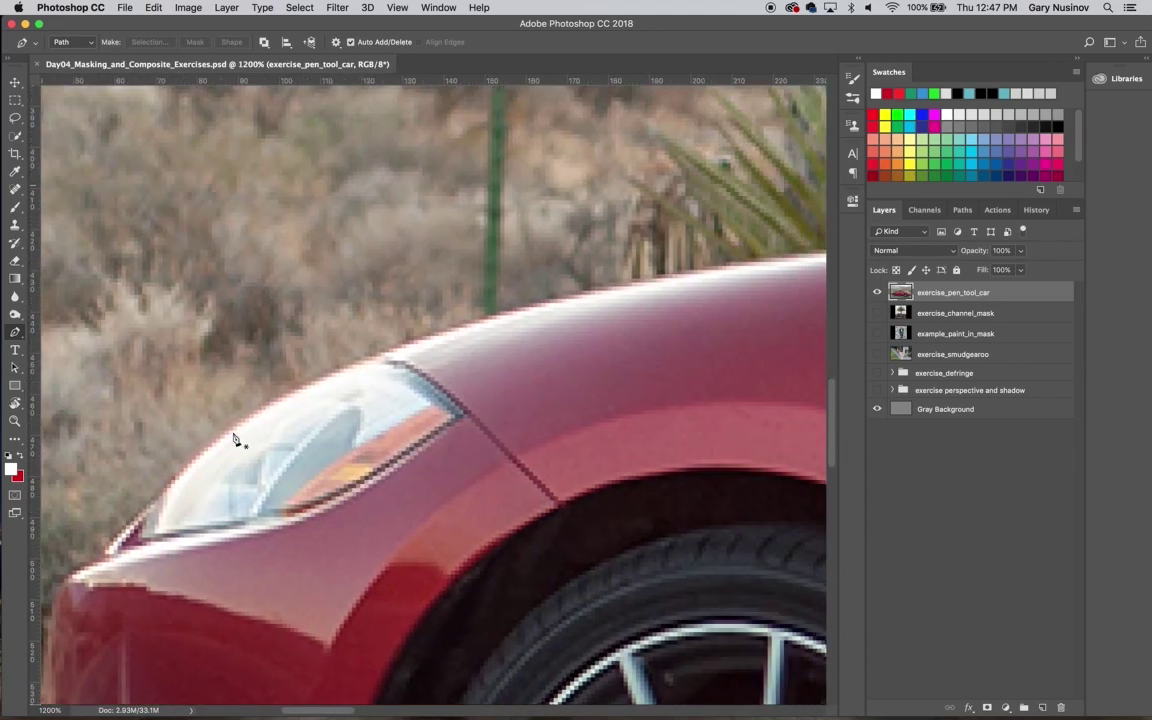
{"action": "scroll", "coordinate": [234, 440], "scroll_direction": "down", "scroll_amount": 5}
{"action": "scroll", "coordinate": [234, 440], "scroll_direction": "left", "scroll_amount": 5}
{"action": "scroll", "coordinate": [234, 440], "scroll_direction": "left", "scroll_amount": 5}
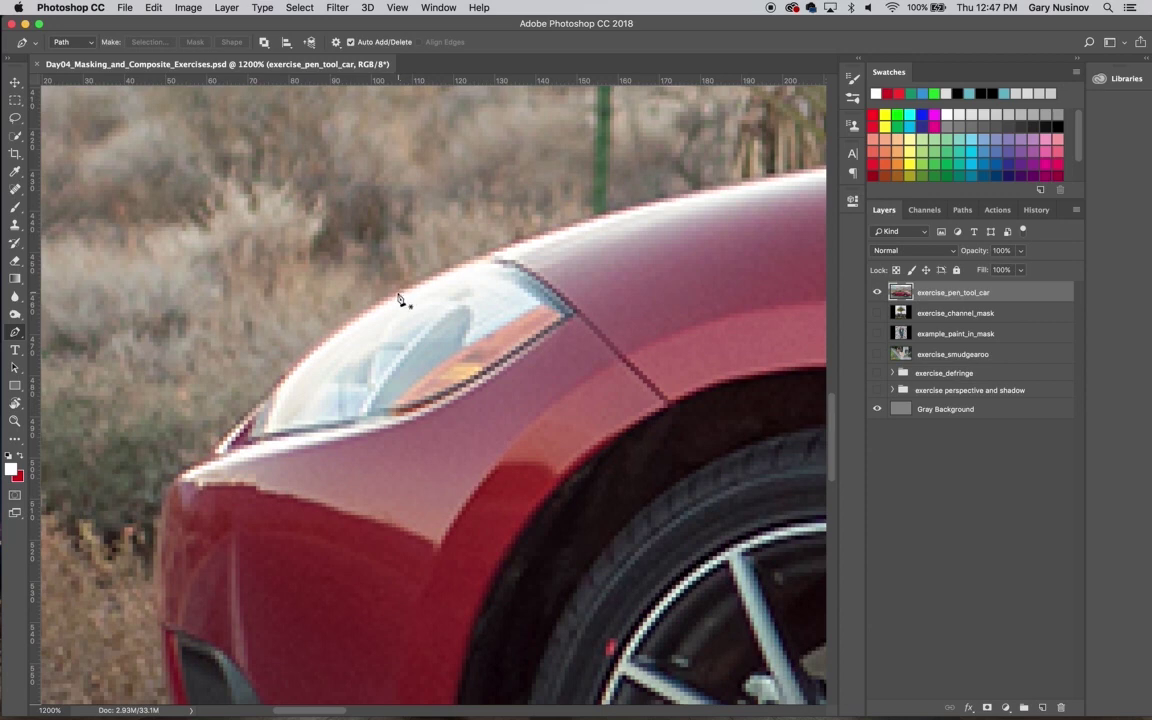
Place curved anchors over the hood and along the front fender's top edge.
{"action": "left_click_drag", "start_coordinate": [391, 292], "coordinate": [471, 258]}
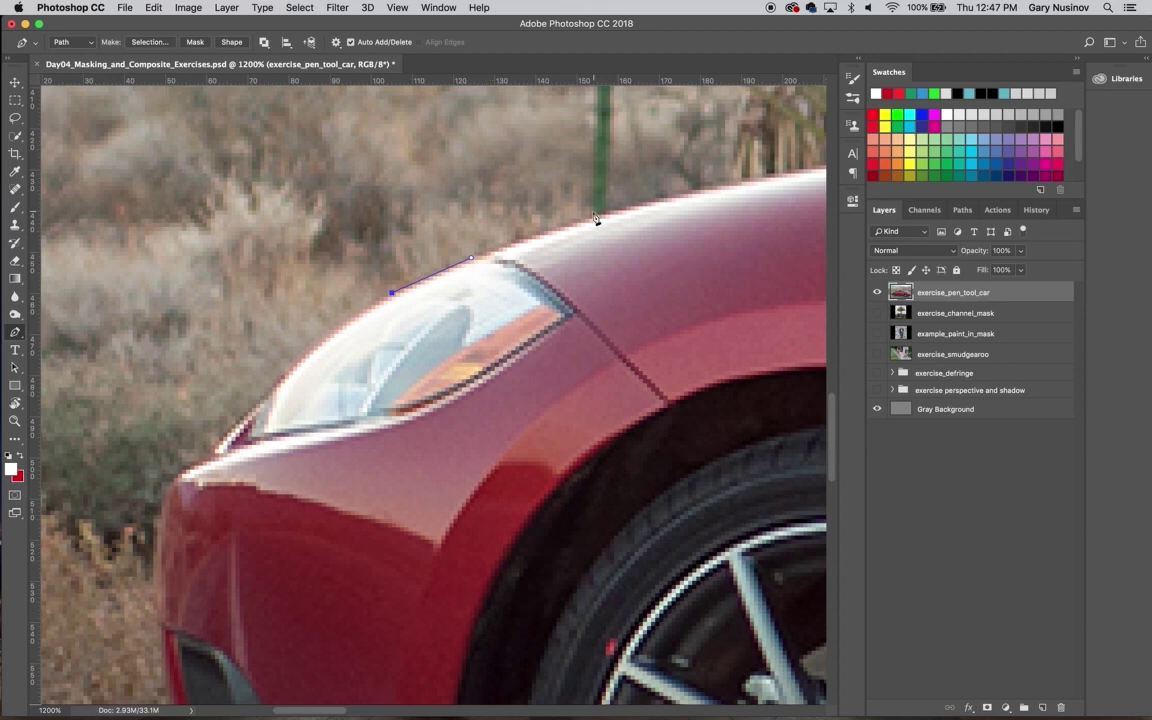
{"action": "left_click_drag", "start_coordinate": [621, 206], "coordinate": [687, 194]}
{"action": "mouse_move", "coordinate": [720, 241]}
{"action": "left_mouse_down"}
{"action": "mouse_move", "coordinate": [478, 337]}
{"action": "mouse_move", "coordinate": [283, 388]}
{"action": "left_mouse_up"}
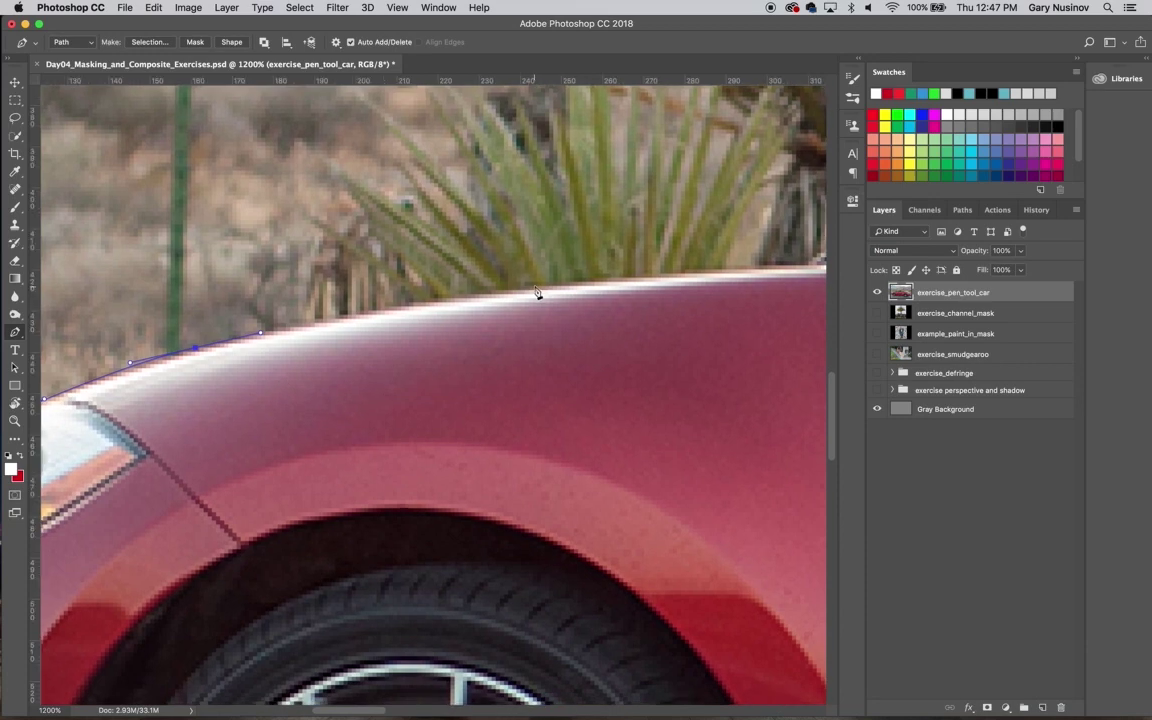
{"action": "left_click_drag", "start_coordinate": [536, 290], "coordinate": [646, 277]}
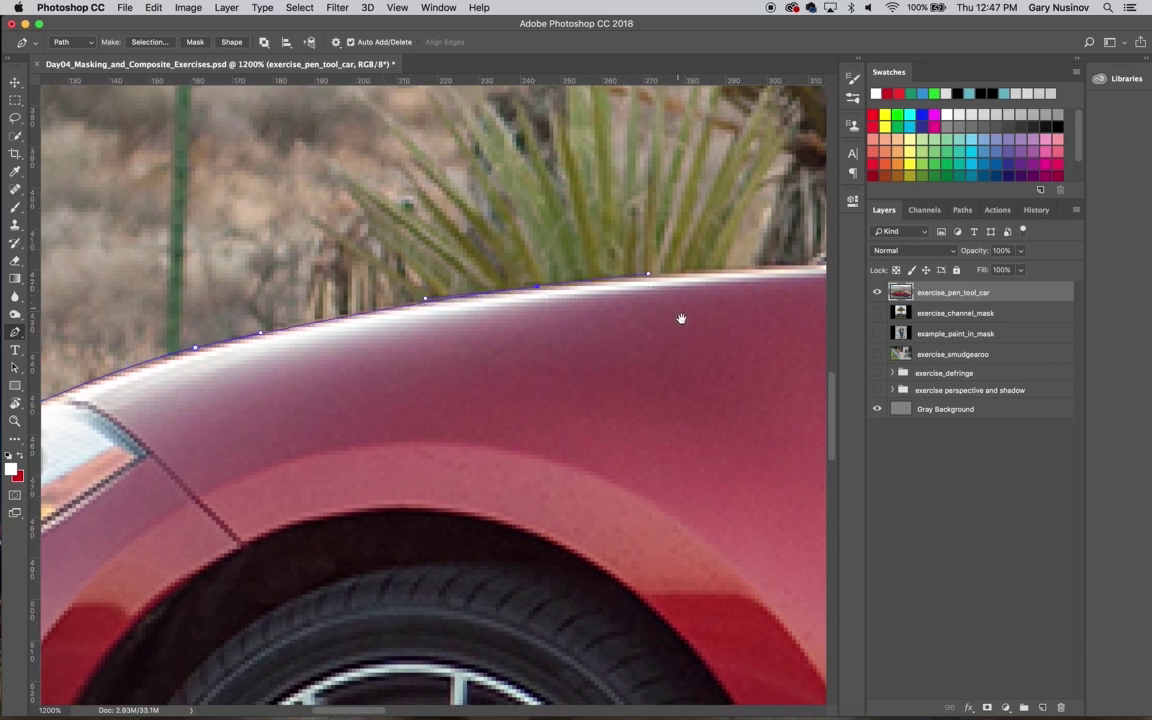
{"action": "mouse_move", "coordinate": [681, 318]}
{"action": "left_mouse_down"}
{"action": "mouse_move", "coordinate": [319, 408]}
{"action": "mouse_move", "coordinate": [231, 416]}
{"action": "left_mouse_up"}
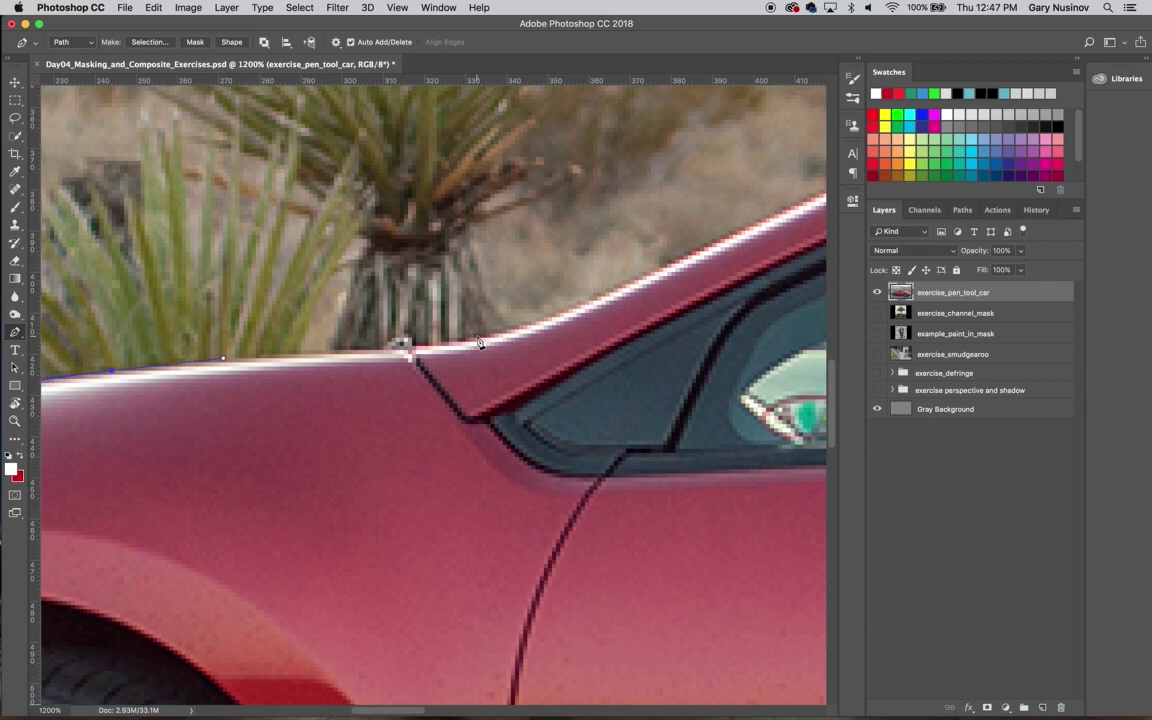
{"action": "left_click_drag", "start_coordinate": [410, 353], "coordinate": [481, 339]}
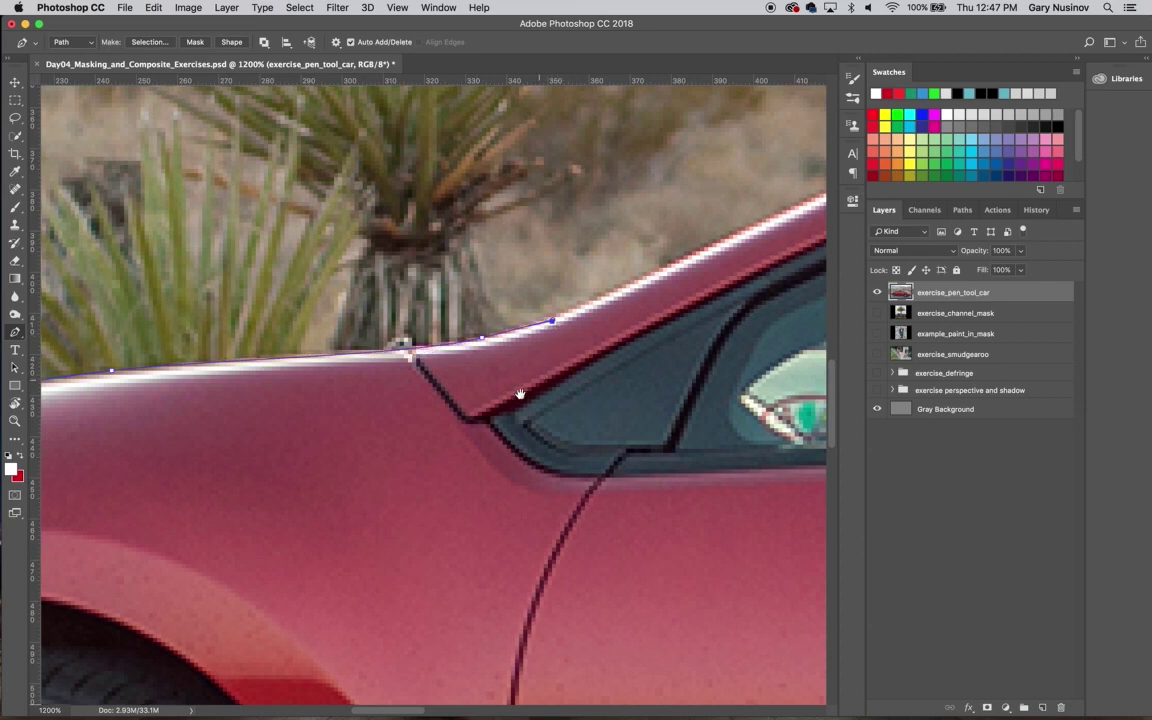
{"action": "left_click_drag", "start_coordinate": [683, 313], "coordinate": [309, 450]}
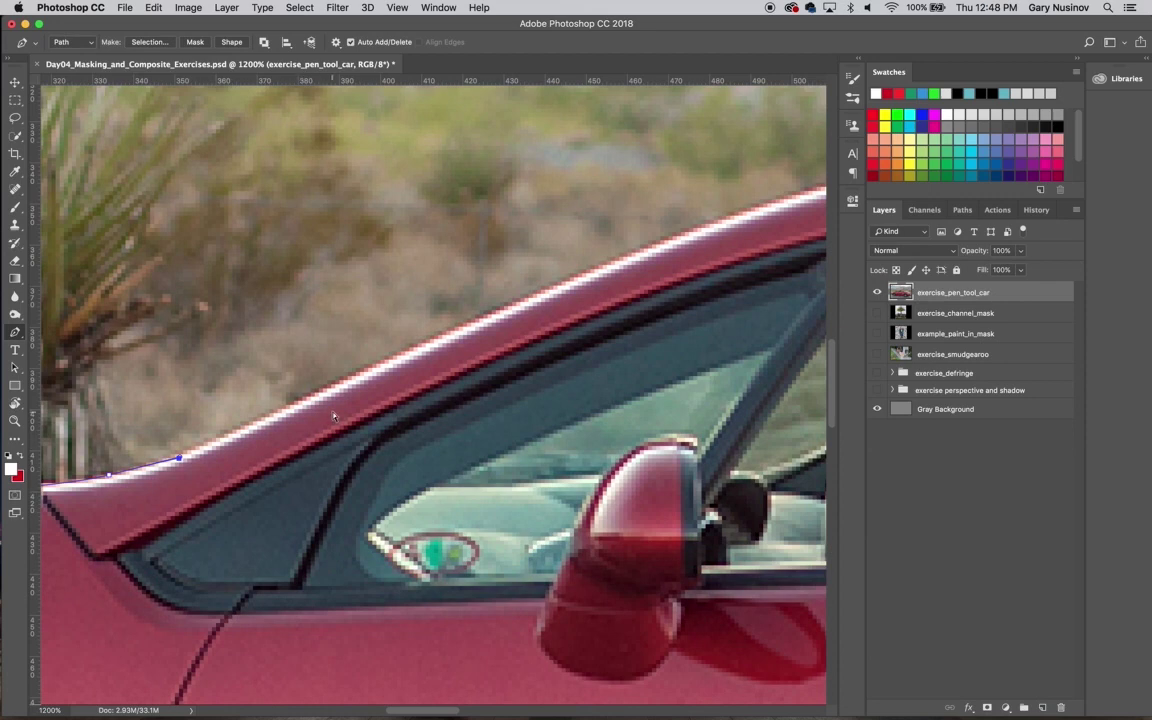
{"action": "key", "text": "ctrl+z"}
Continue the path up the windshield frame and along the roof edge.
{"action": "left_click_drag", "start_coordinate": [446, 338], "coordinate": [553, 291]}
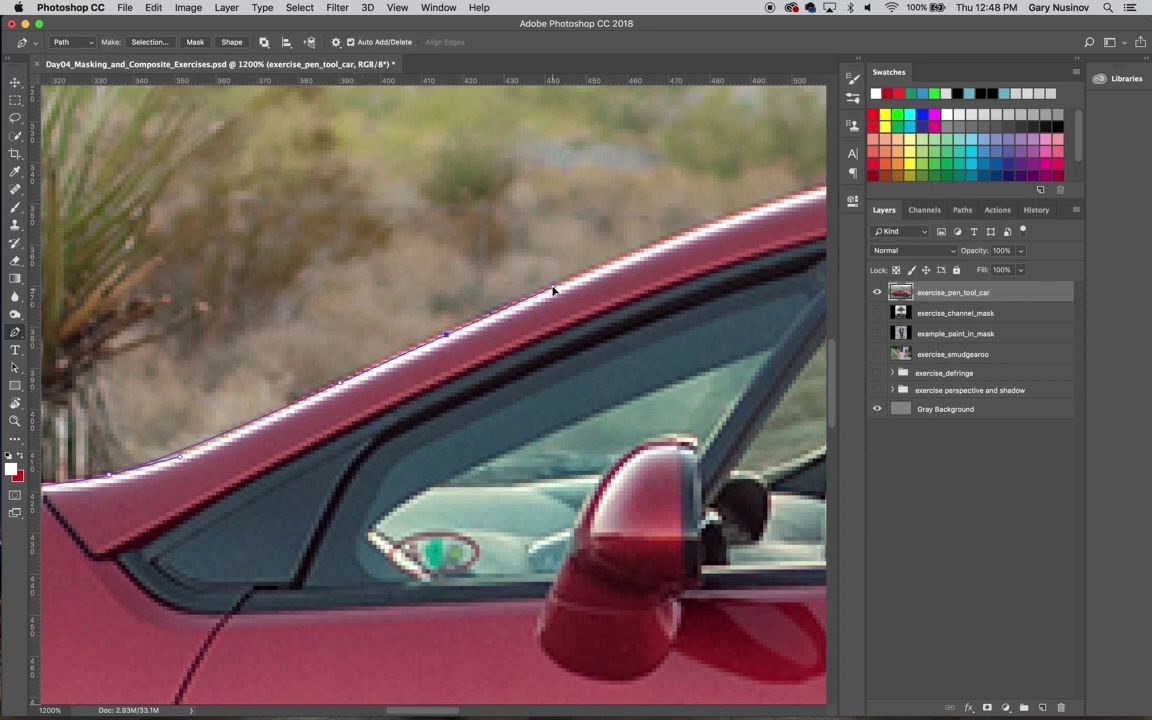
{"action": "left_click_drag", "start_coordinate": [563, 293], "coordinate": [195, 470]}
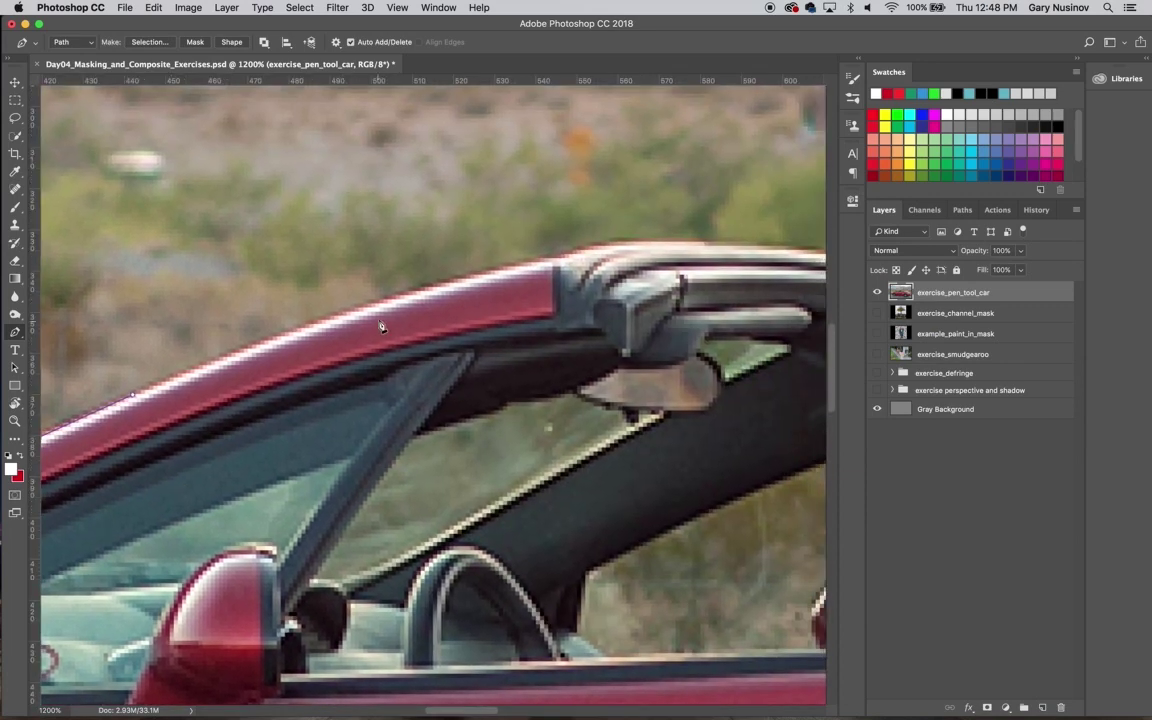
{"action": "left_click_drag", "start_coordinate": [383, 299], "coordinate": [431, 288]}
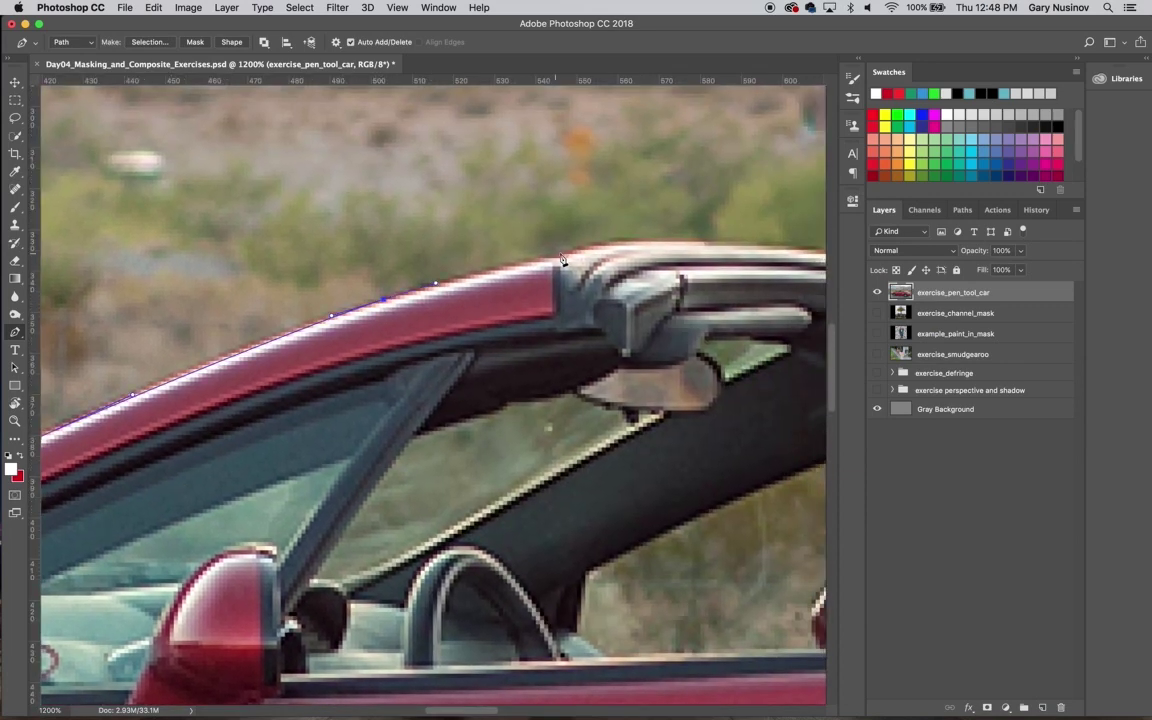
{"action": "left_click_drag", "start_coordinate": [548, 258], "coordinate": [558, 260]}
{"action": "left_click", "coordinate": [596, 242]}
{"action": "mouse_move", "coordinate": [729, 241]}
{"action": "left_mouse_down"}
{"action": "mouse_move", "coordinate": [745, 247]}
{"action": "mouse_move", "coordinate": [419, 204]}
{"action": "left_mouse_up"}
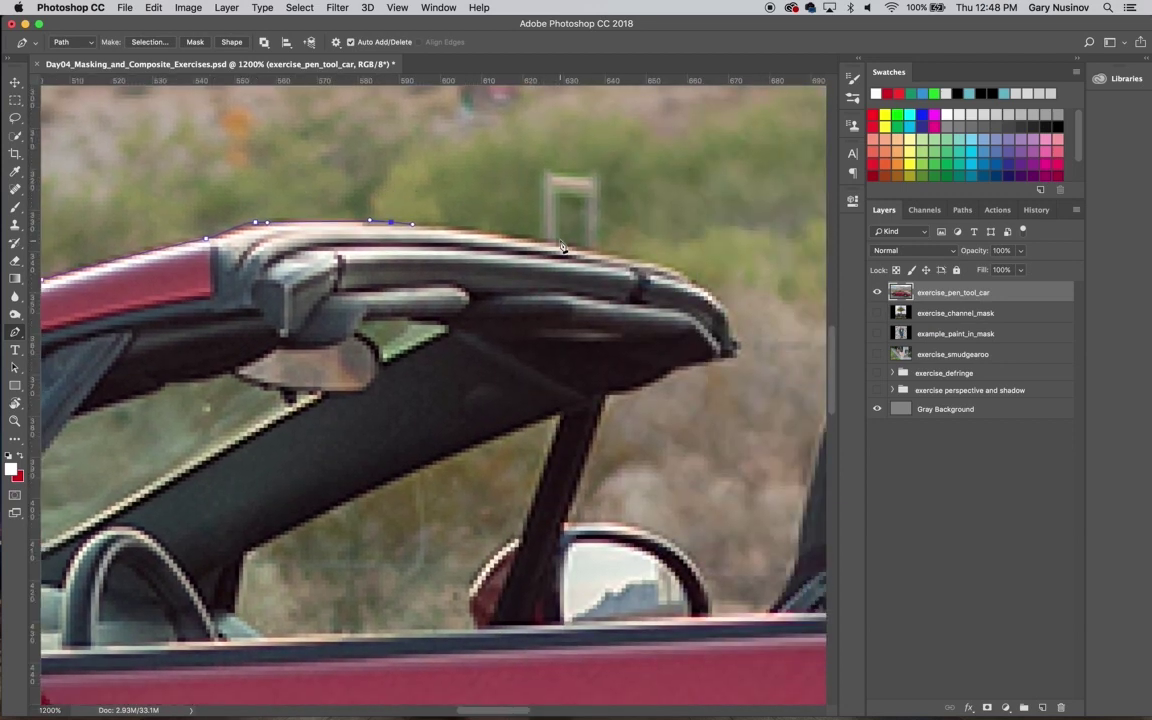
{"action": "left_click_drag", "start_coordinate": [567, 248], "coordinate": [599, 252]}
Curve the path along the folded roof's rear edge and around its tip.
{"action": "left_click_drag", "start_coordinate": [724, 307], "coordinate": [731, 325]}
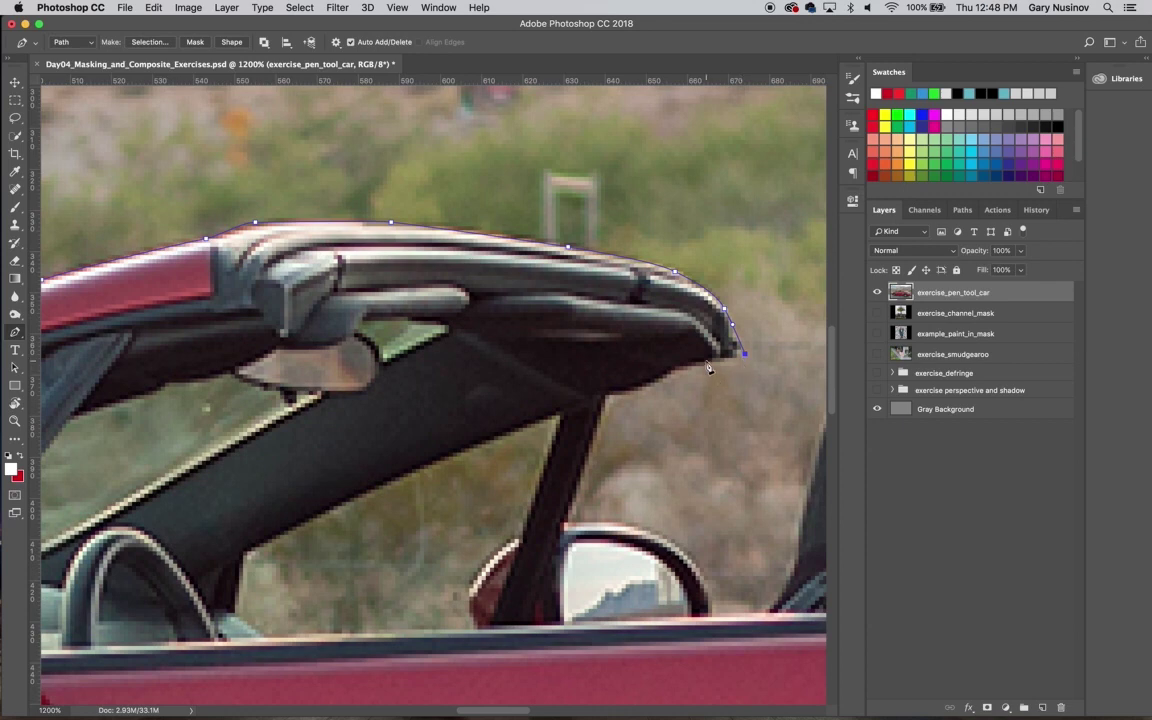
{"action": "left_click_drag", "start_coordinate": [712, 362], "coordinate": [684, 372]}
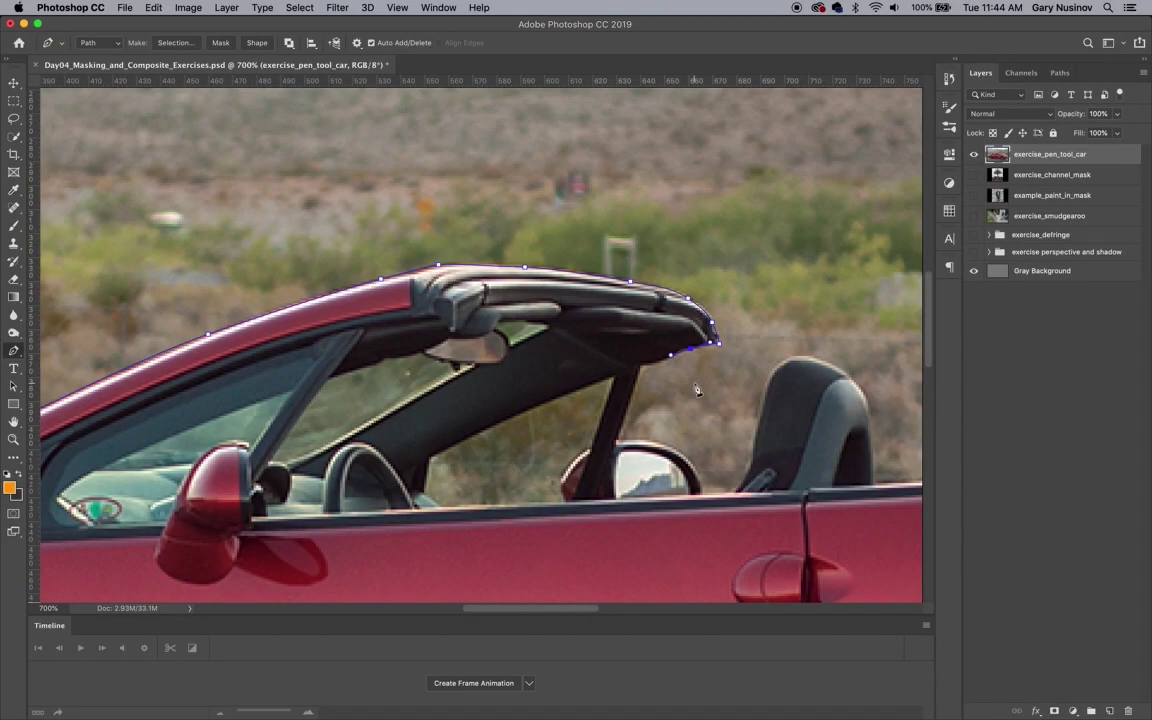
Add anchors down the window pillar, around the mirror, and across the seat top.
{"action": "key", "text": "space"}
{"action": "left_click_drag", "start_coordinate": [694, 382], "coordinate": [360, 410]}
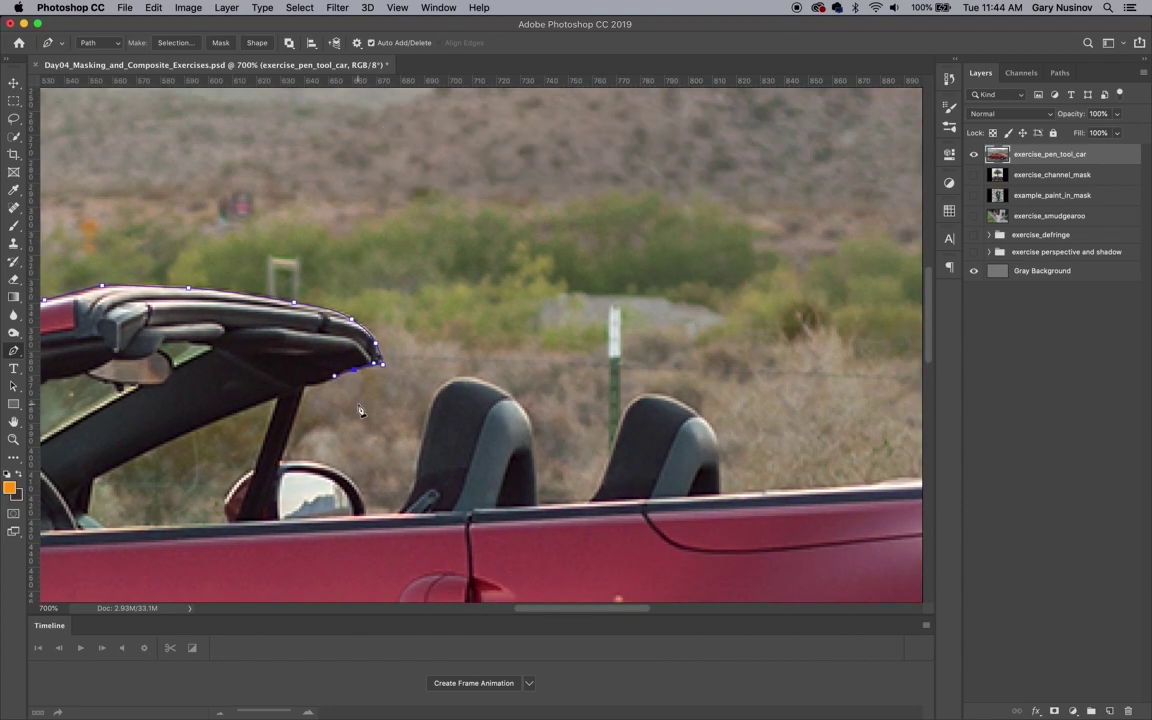
{"action": "key", "text": "space"}
{"action": "mouse_move", "coordinate": [360, 410]}
{"action": "left_mouse_down"}
{"action": "mouse_move", "coordinate": [621, 413]}
{"action": "mouse_move", "coordinate": [686, 362]}
{"action": "left_mouse_up"}
{"action": "key", "text": "super+r"}
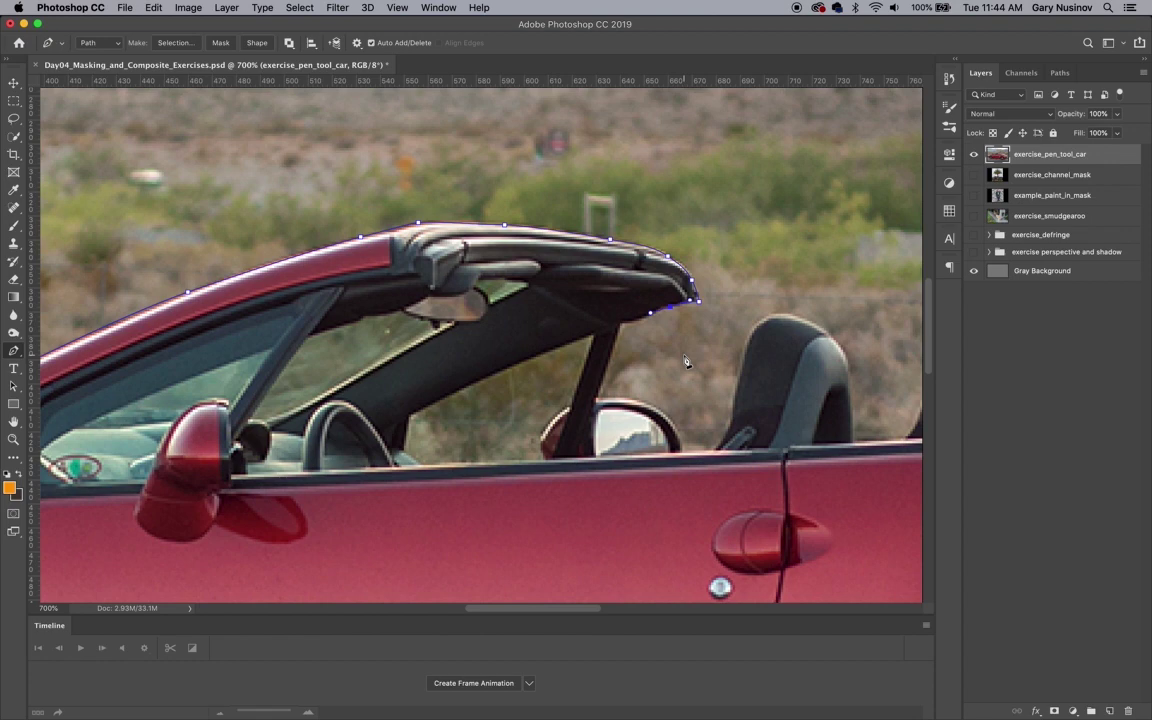
{"action": "left_click", "coordinate": [620, 322]}
{"action": "left_click", "coordinate": [596, 399]}
{"action": "left_click", "coordinate": [648, 406]}
{"action": "left_click", "coordinate": [670, 418]}
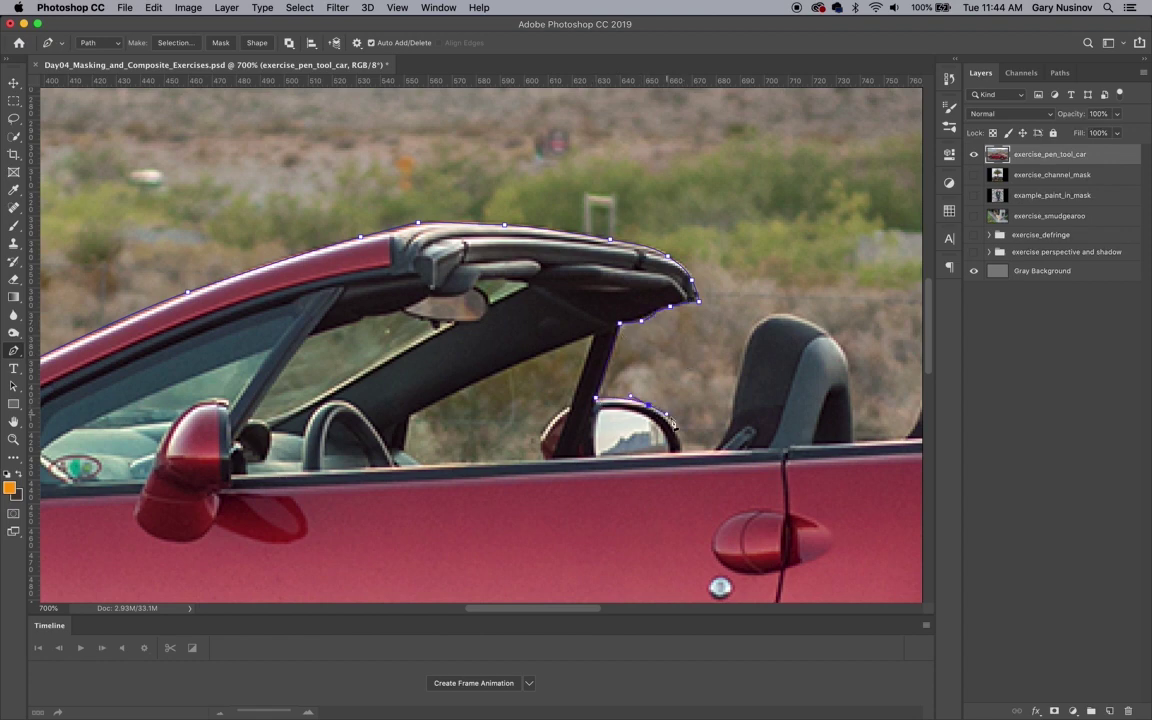
{"action": "left_click", "coordinate": [680, 449]}
{"action": "left_click", "coordinate": [738, 376]}
{"action": "left_click", "coordinate": [843, 358]}
Break the anchor's handle with Alt so the path turns up the seat.
{"action": "key", "text": "alt"}
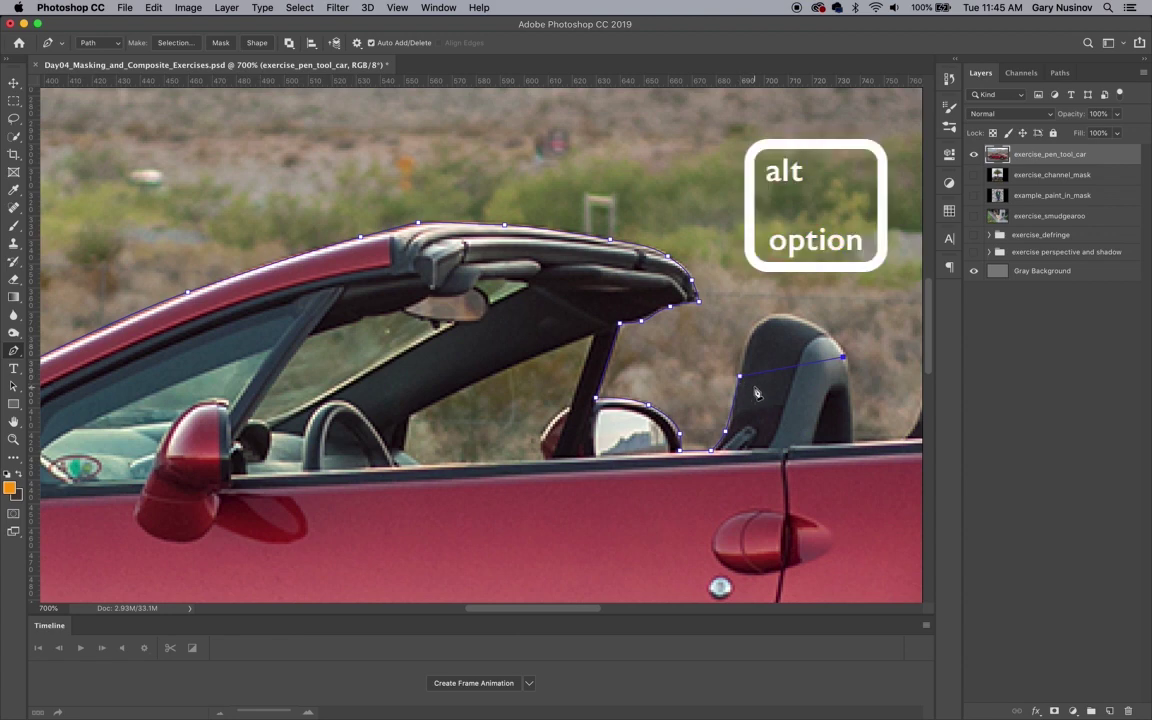
{"action": "key", "text": "alt"}
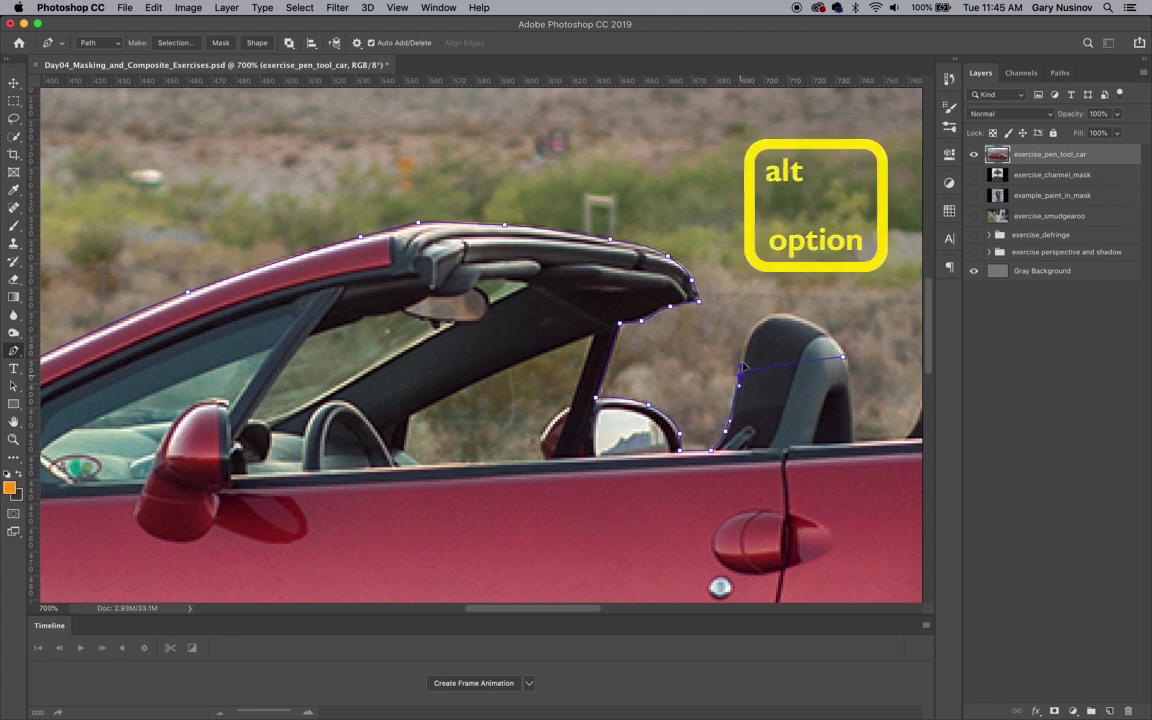
{"action": "left_click_drag", "start_coordinate": [740, 370], "coordinate": [760, 251]}
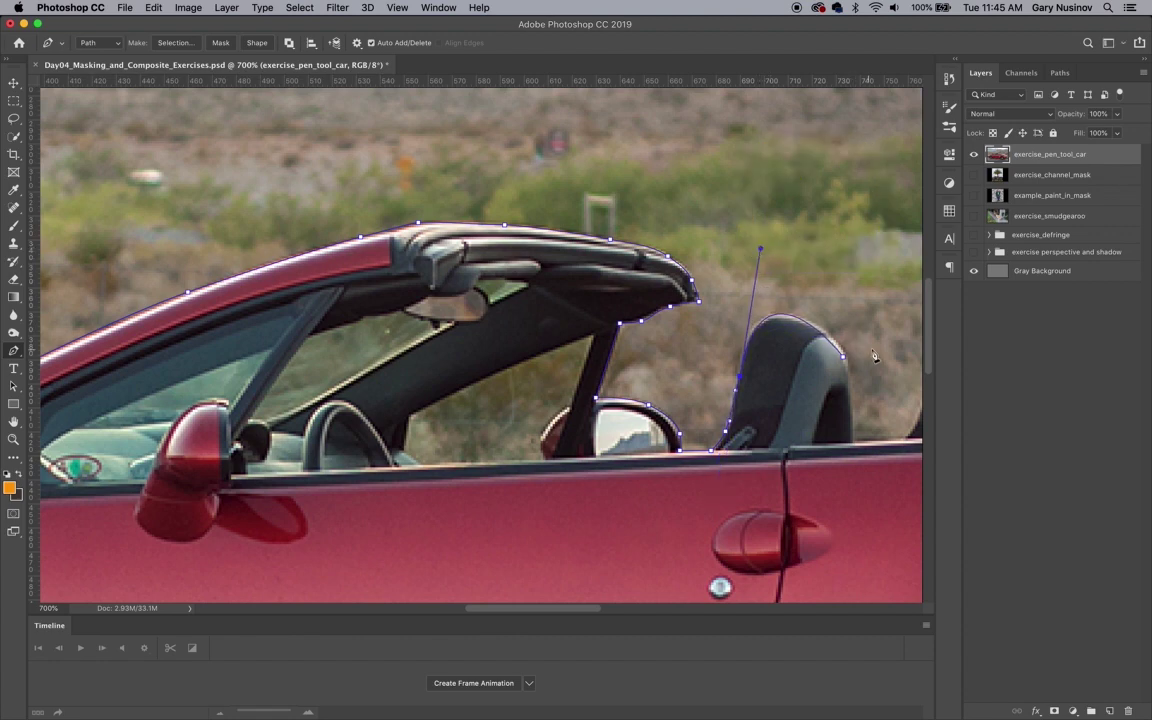
{"action": "key", "text": "super"}
{"action": "key", "text": "super"}
{"action": "key", "text": "super"}
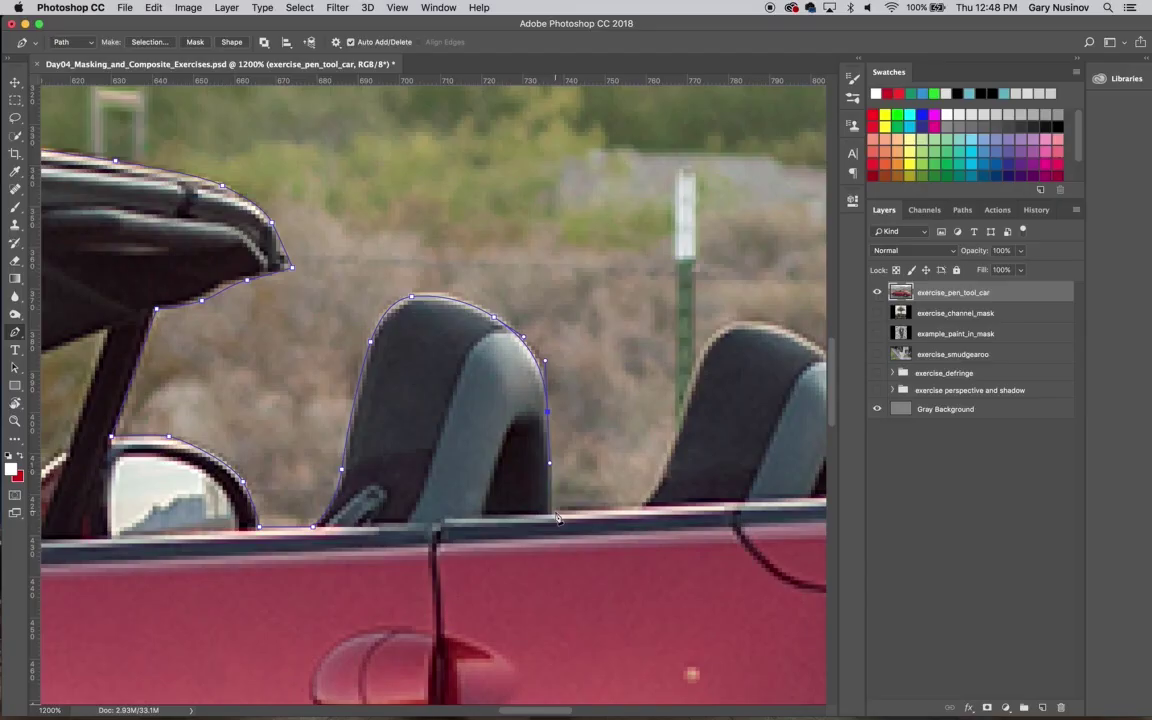
Pan around the car and zoom back in on the side mirror.
{"action": "scroll", "coordinate": [558, 517], "scroll_direction": "right", "scroll_amount": 10}
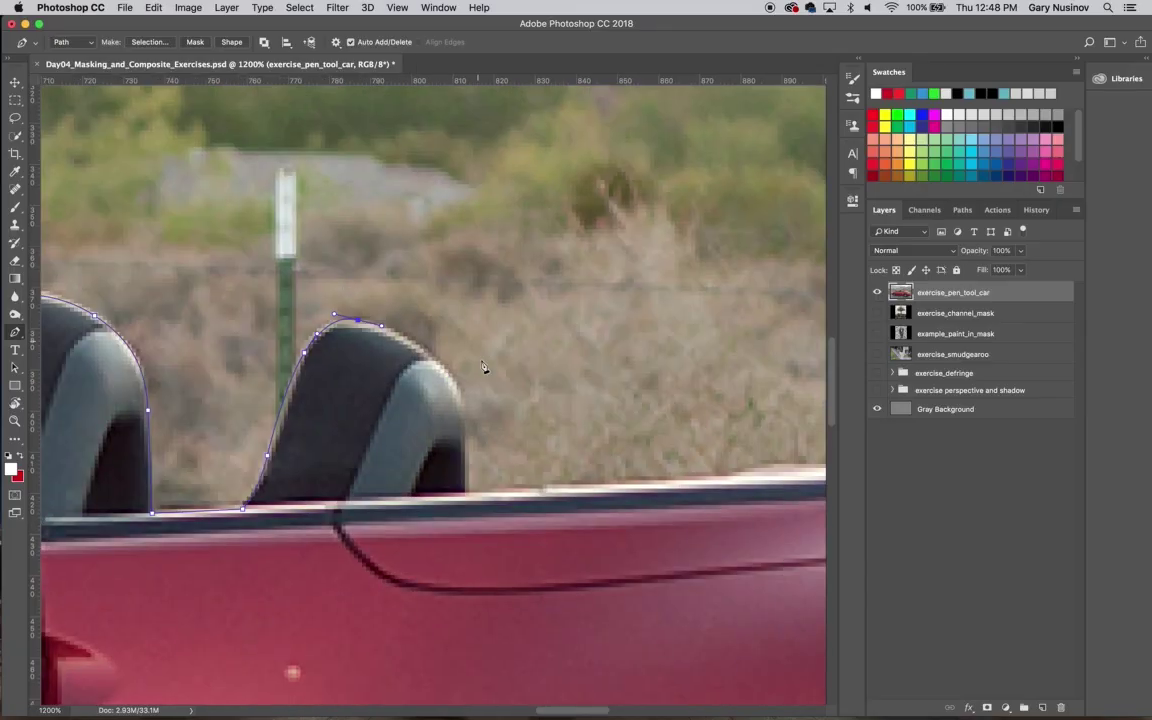
{"action": "scroll", "coordinate": [481, 367], "scroll_direction": "right", "scroll_amount": 10}
{"action": "scroll", "coordinate": [481, 367], "scroll_direction": "right", "scroll_amount": 10}
{"action": "scroll", "coordinate": [453, 468], "scroll_direction": "right", "scroll_amount": 5}
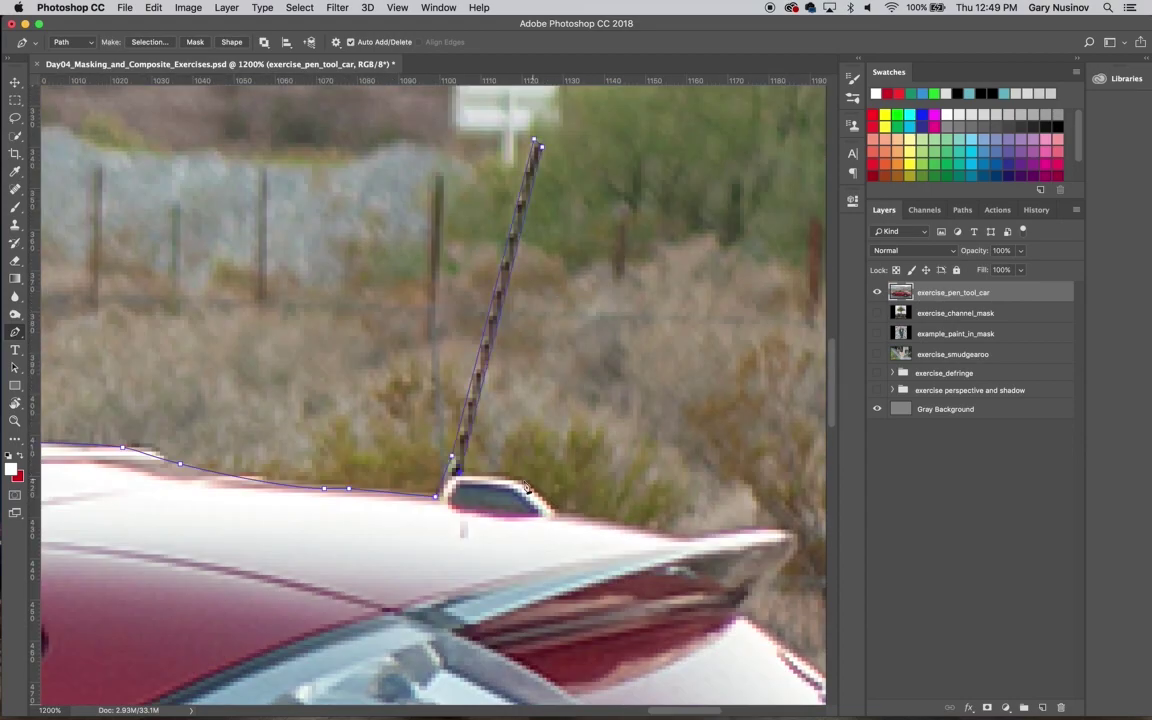
{"action": "scroll", "coordinate": [453, 468], "scroll_direction": "right", "scroll_amount": 8}
{"action": "scroll", "coordinate": [453, 468], "scroll_direction": "down", "scroll_amount": 3}
{"action": "scroll", "coordinate": [605, 600], "scroll_direction": "down", "scroll_amount": 8}
{"action": "scroll", "coordinate": [605, 601], "scroll_direction": "down", "scroll_amount": 6}
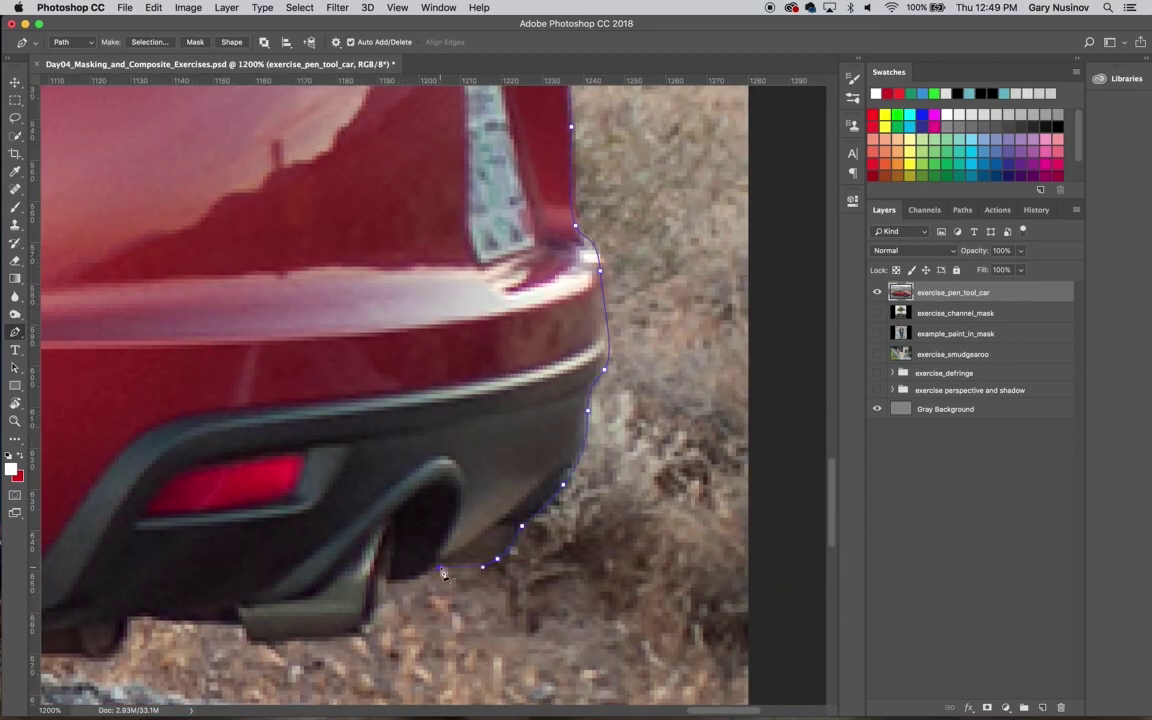
{"action": "scroll", "coordinate": [560, 490], "scroll_direction": "left", "scroll_amount": 5}
{"action": "scroll", "coordinate": [560, 490], "scroll_direction": "down", "scroll_amount": 3}
{"action": "scroll", "coordinate": [519, 381], "scroll_direction": "left", "scroll_amount": 5}
{"action": "scroll", "coordinate": [355, 370], "scroll_direction": "down", "scroll_amount": 3}
{"action": "scroll", "coordinate": [355, 370], "scroll_direction": "left", "scroll_amount": 2}
{"action": "scroll", "coordinate": [355, 370], "scroll_direction": "left", "scroll_amount": 10}
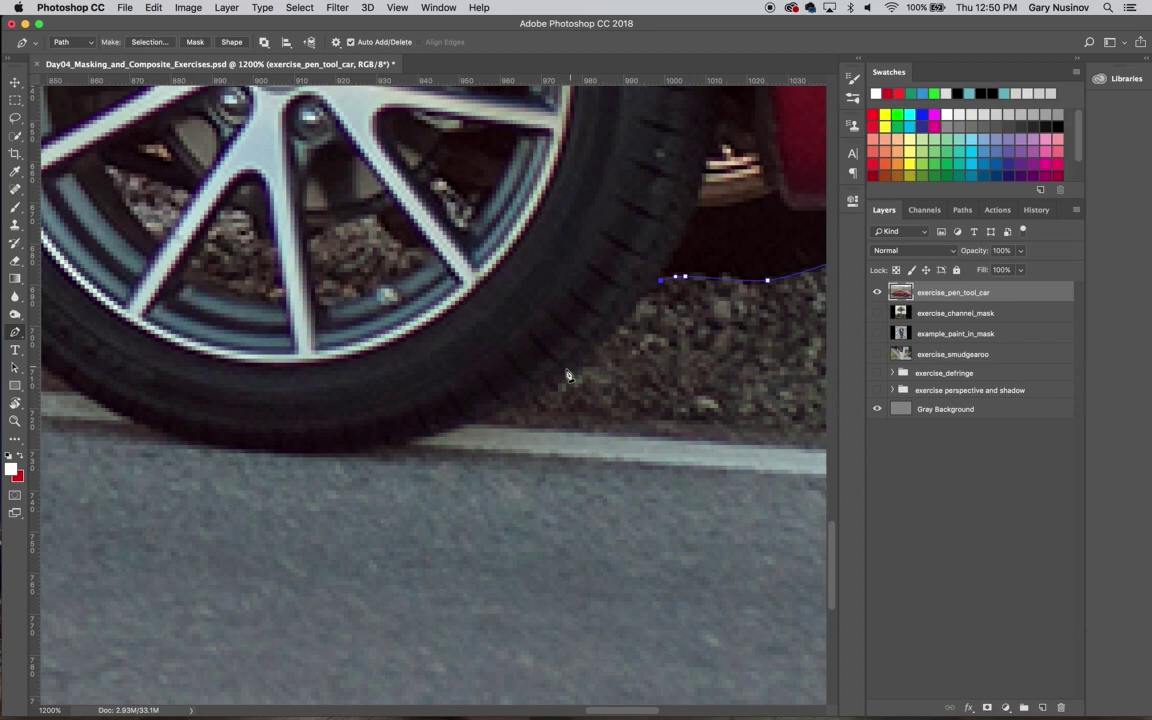
{"action": "scroll", "coordinate": [355, 370], "scroll_direction": "left", "scroll_amount": 10}
{"action": "scroll", "coordinate": [300, 320], "scroll_direction": "left", "scroll_amount": 10}
{"action": "scroll", "coordinate": [239, 267], "scroll_direction": "left", "scroll_amount": 8}
{"action": "scroll", "coordinate": [239, 267], "scroll_direction": "left", "scroll_amount": 8}
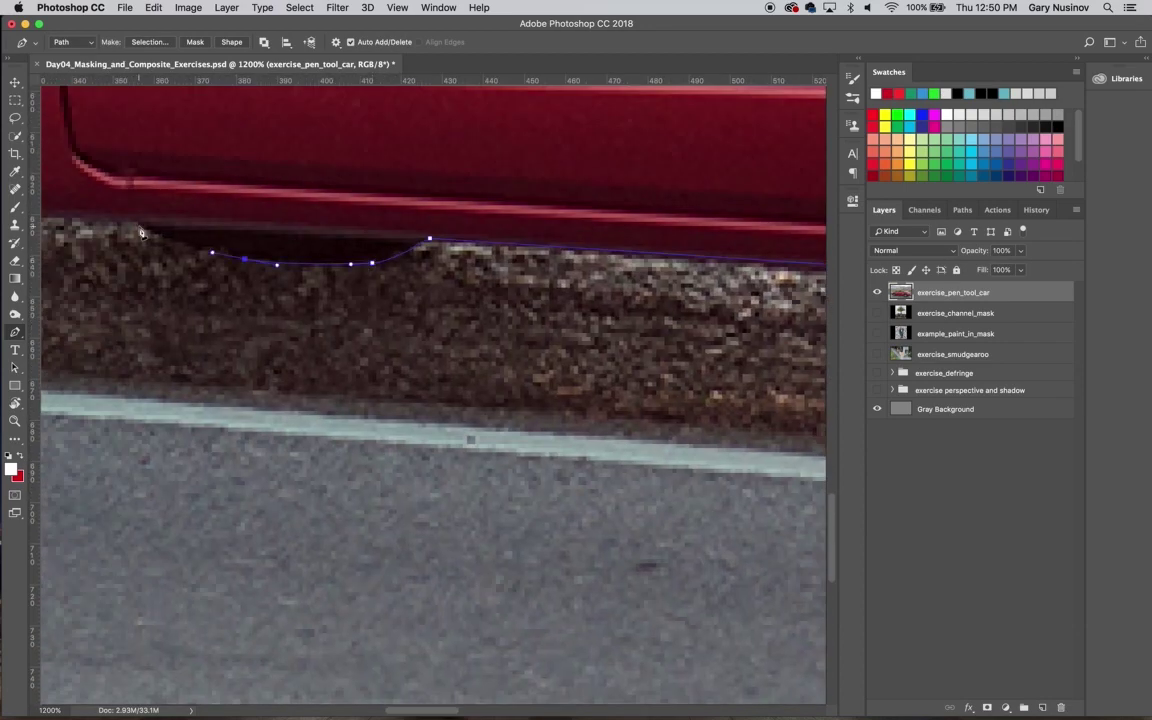
{"action": "scroll", "coordinate": [300, 300], "scroll_direction": "left", "scroll_amount": 10}
{"action": "scroll", "coordinate": [343, 336], "scroll_direction": "left", "scroll_amount": 7}
{"action": "scroll", "coordinate": [343, 336], "scroll_direction": "left", "scroll_amount": 8}
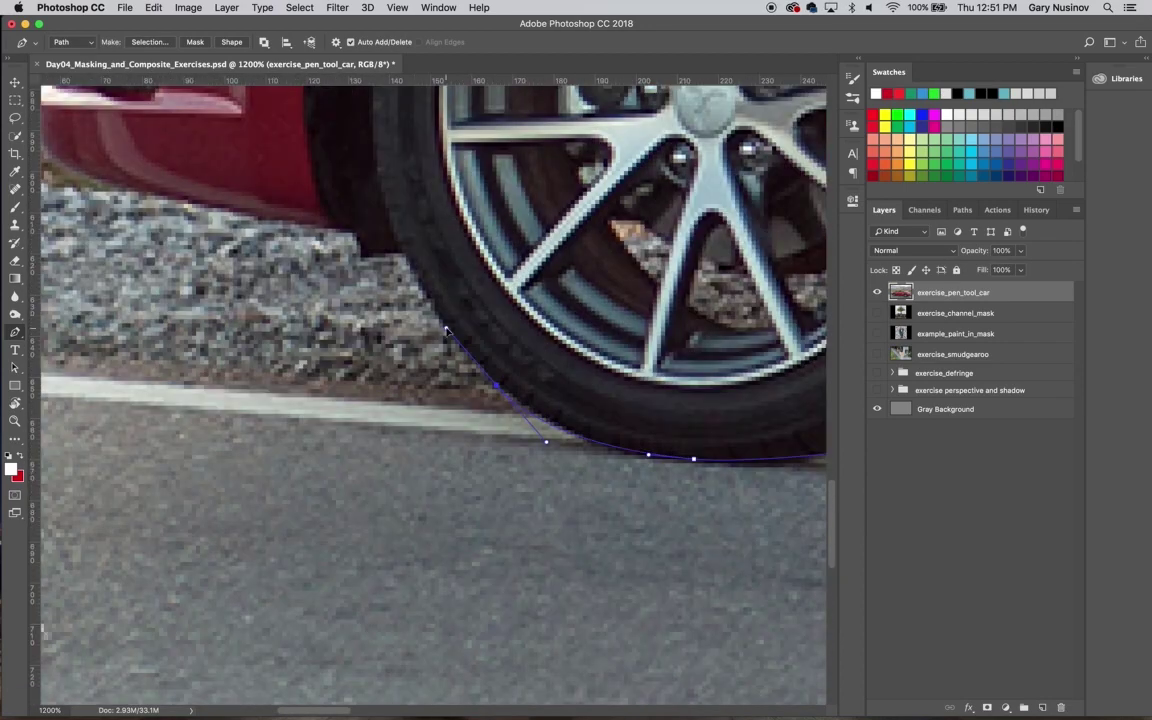
{"action": "scroll", "coordinate": [370, 310], "scroll_direction": "left", "scroll_amount": 8}
{"action": "scroll", "coordinate": [370, 310], "scroll_direction": "up", "scroll_amount": 2}
{"action": "scroll", "coordinate": [400, 270], "scroll_direction": "up", "scroll_amount": 7}
{"action": "scroll", "coordinate": [463, 208], "scroll_direction": "up", "scroll_amount": 4}
{"action": "scroll", "coordinate": [463, 208], "scroll_direction": "down", "scroll_amount": 5, "text": "alt"}
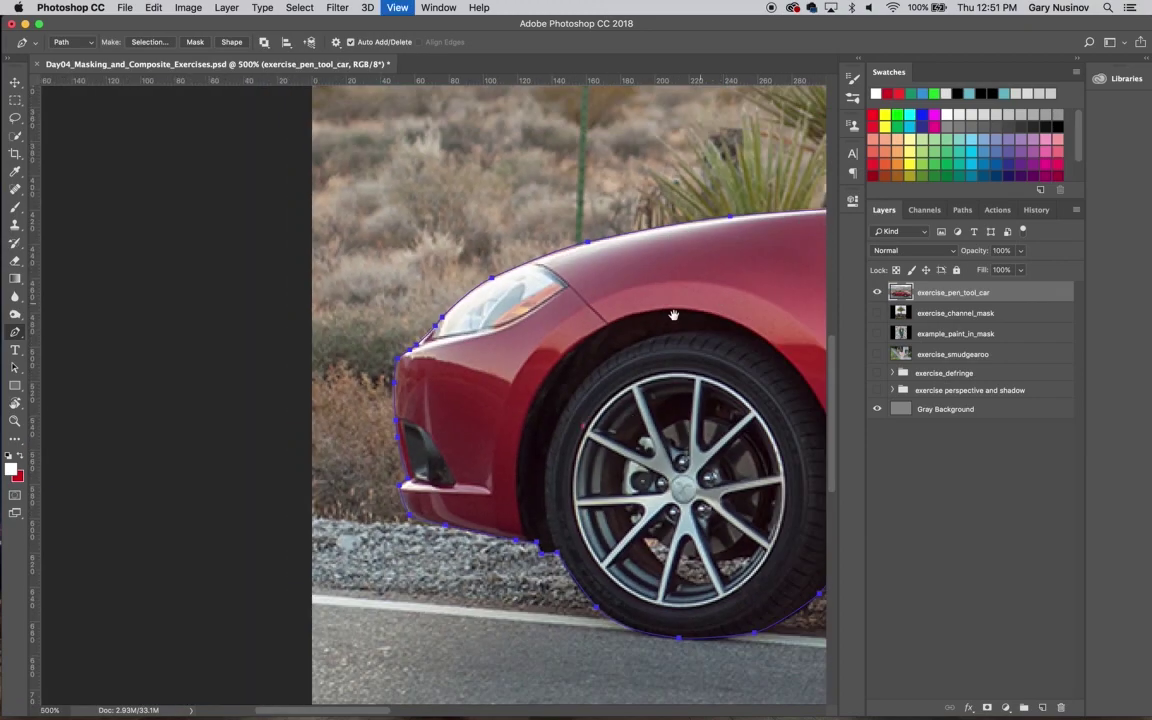
{"action": "scroll", "coordinate": [669, 309], "scroll_direction": "right", "scroll_amount": 8}
{"action": "scroll", "coordinate": [282, 452], "scroll_direction": "right", "scroll_amount": 8}
{"action": "scroll", "coordinate": [244, 419], "scroll_direction": "up", "scroll_amount": 3, "text": "alt"}
{"action": "key", "text": "super+plus"}
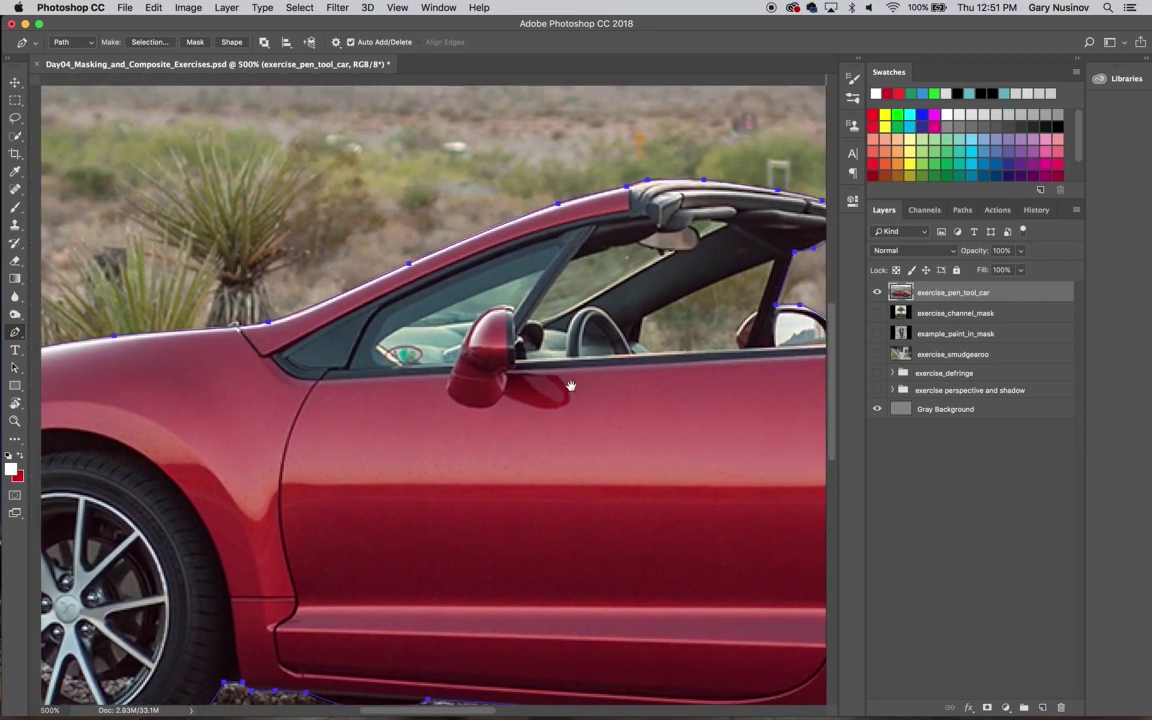
Zoom further in on the mirror and check the path combination options, leaving them unchanged.
{"action": "key", "text": "super+plus"}
{"action": "key", "text": "super+plus"}
{"action": "key", "text": "super+plus"}
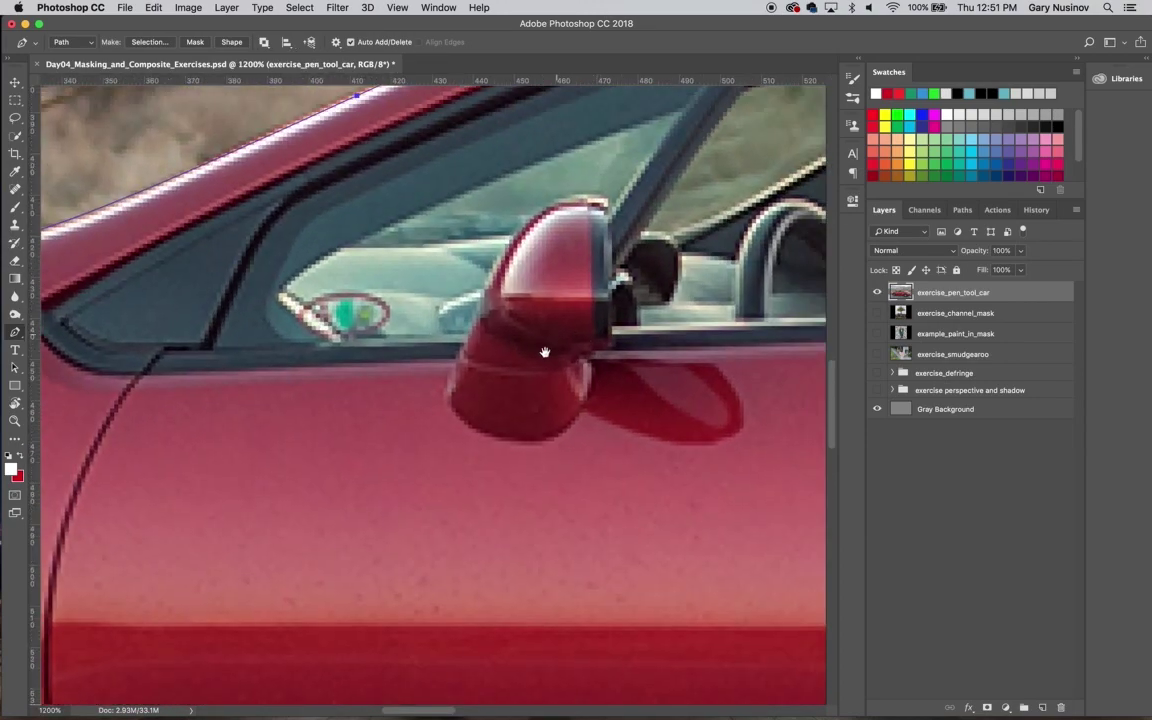
{"action": "scroll", "coordinate": [548, 347], "scroll_direction": "up", "scroll_amount": 5}
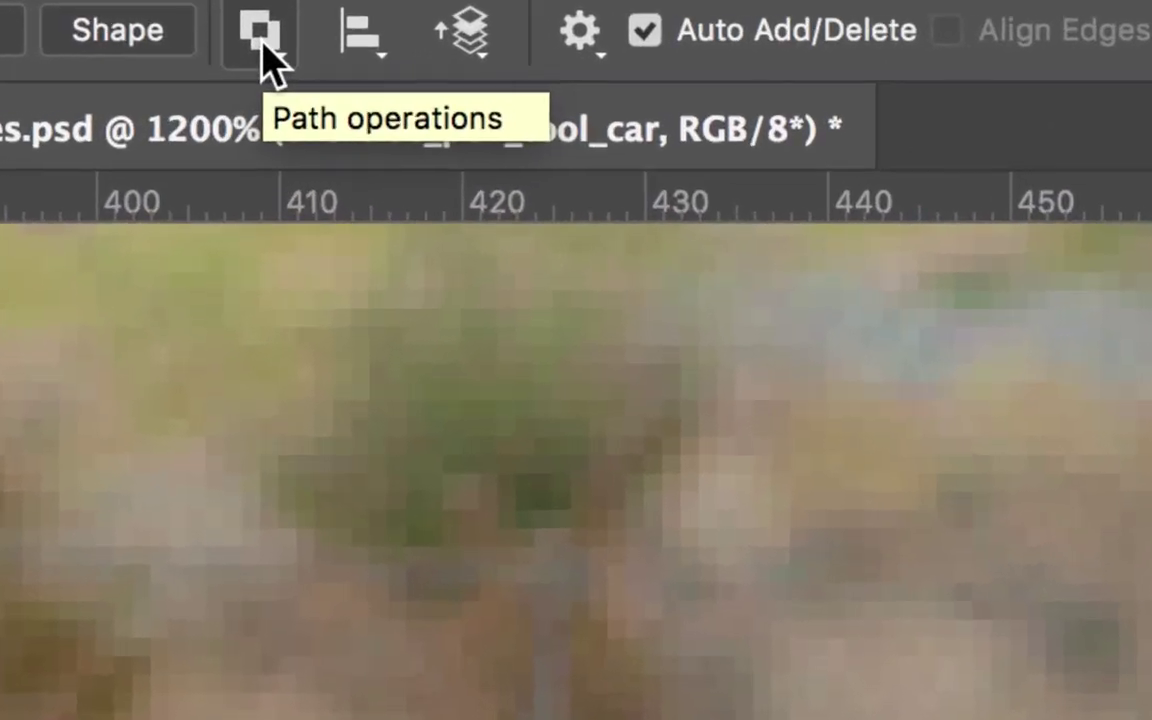
{"action": "left_click", "coordinate": [264, 43]}
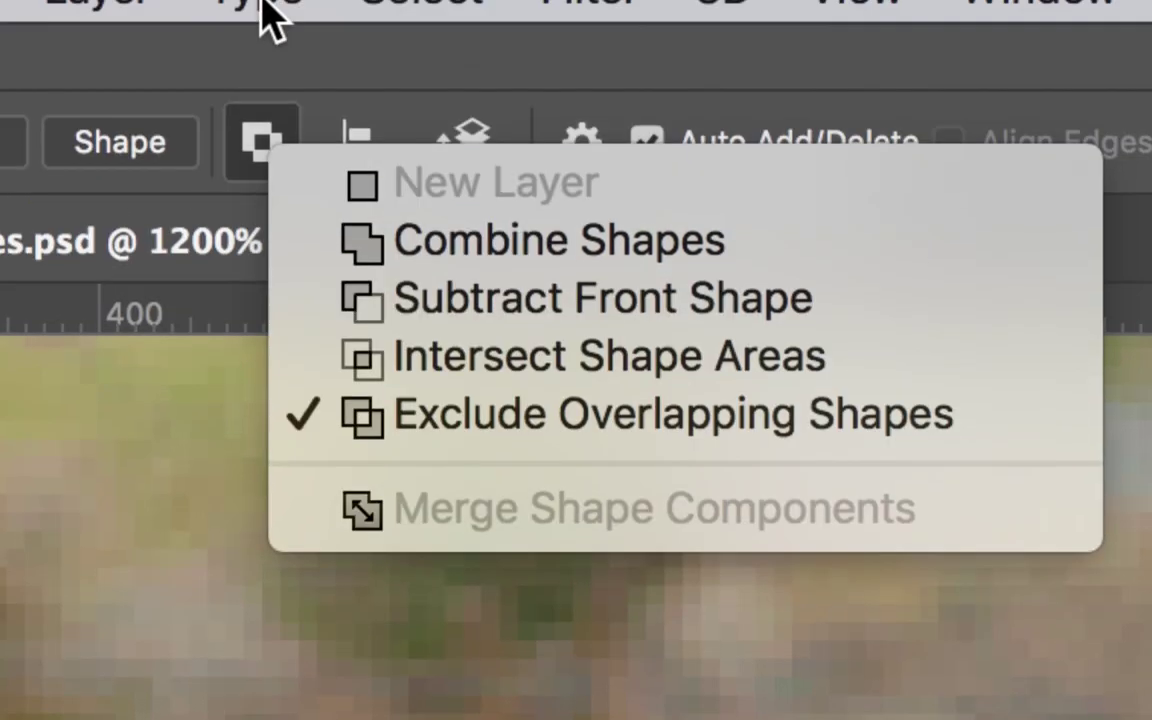
{"action": "left_click", "coordinate": [278, 141]}
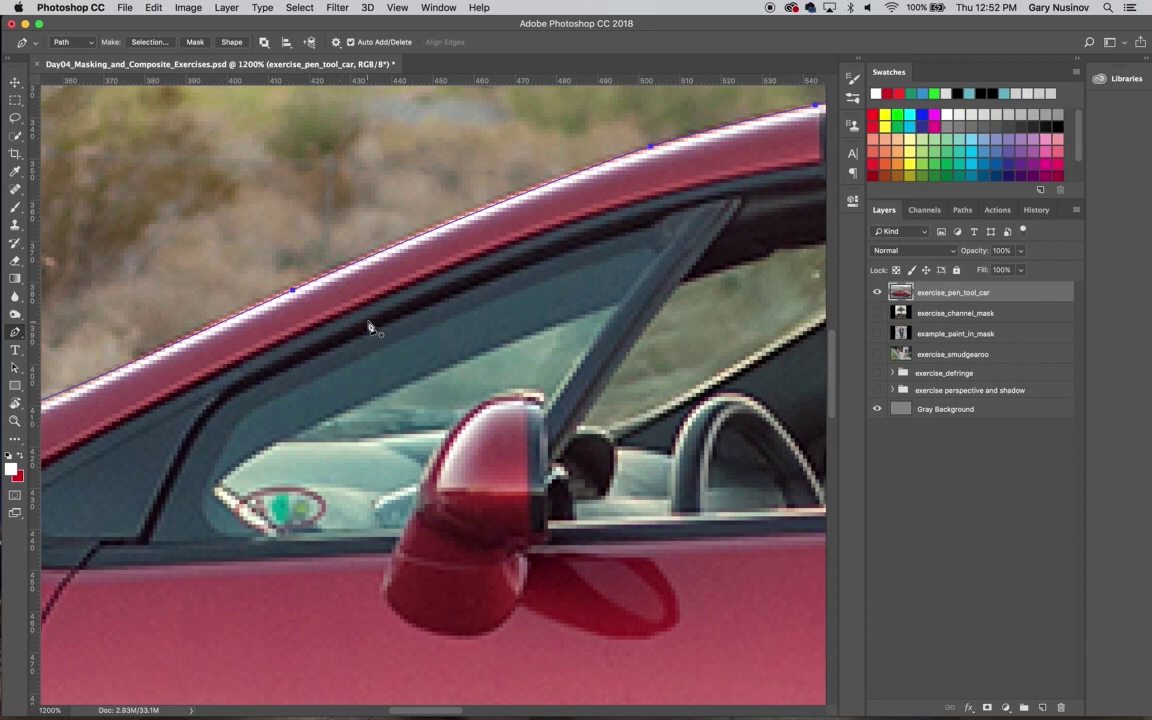
Trace anchors along the side window, window frame, and rear window edges.
{"action": "left_click", "coordinate": [353, 420]}
{"action": "left_click", "coordinate": [610, 306]}
{"action": "scroll", "coordinate": [600, 330], "scroll_direction": "right", "scroll_amount": 5}
{"action": "scroll", "coordinate": [600, 330], "scroll_direction": "up", "scroll_amount": 2}
{"action": "left_click", "coordinate": [582, 314]}
{"action": "left_click", "coordinate": [630, 333]}
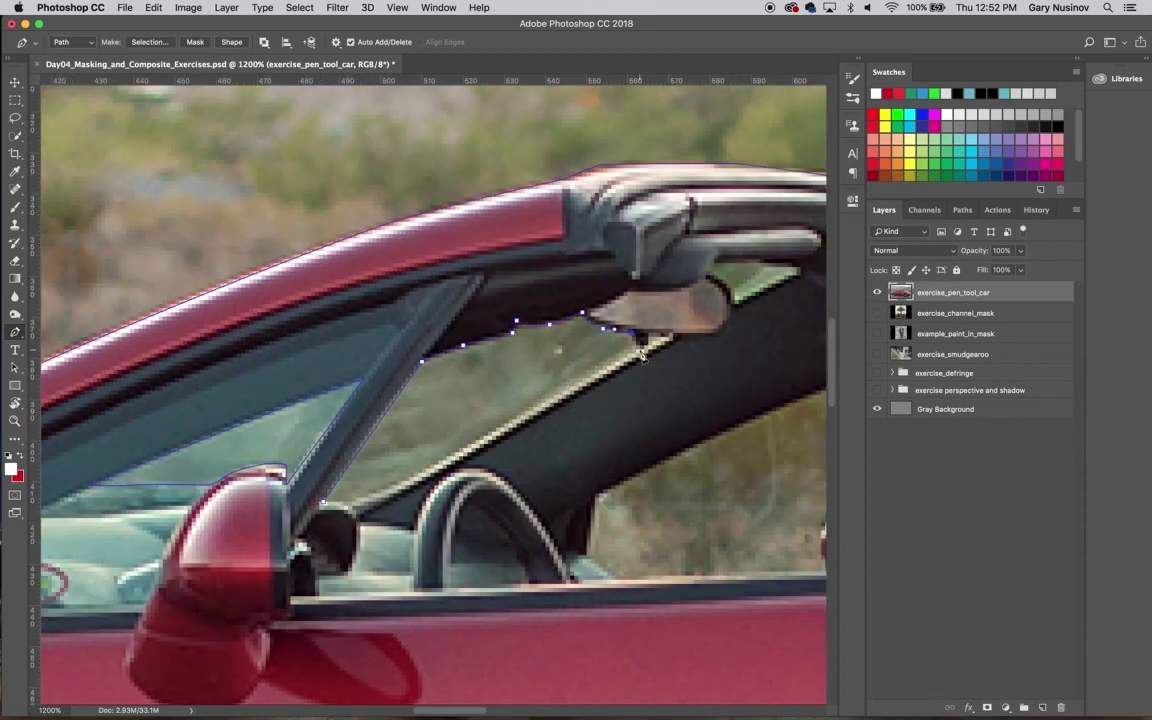
{"action": "left_click", "coordinate": [323, 501]}
{"action": "scroll", "coordinate": [400, 450], "scroll_direction": "right", "scroll_amount": 5}
{"action": "scroll", "coordinate": [400, 450], "scroll_direction": "down", "scroll_amount": 3}
{"action": "left_click", "coordinate": [600, 358]}
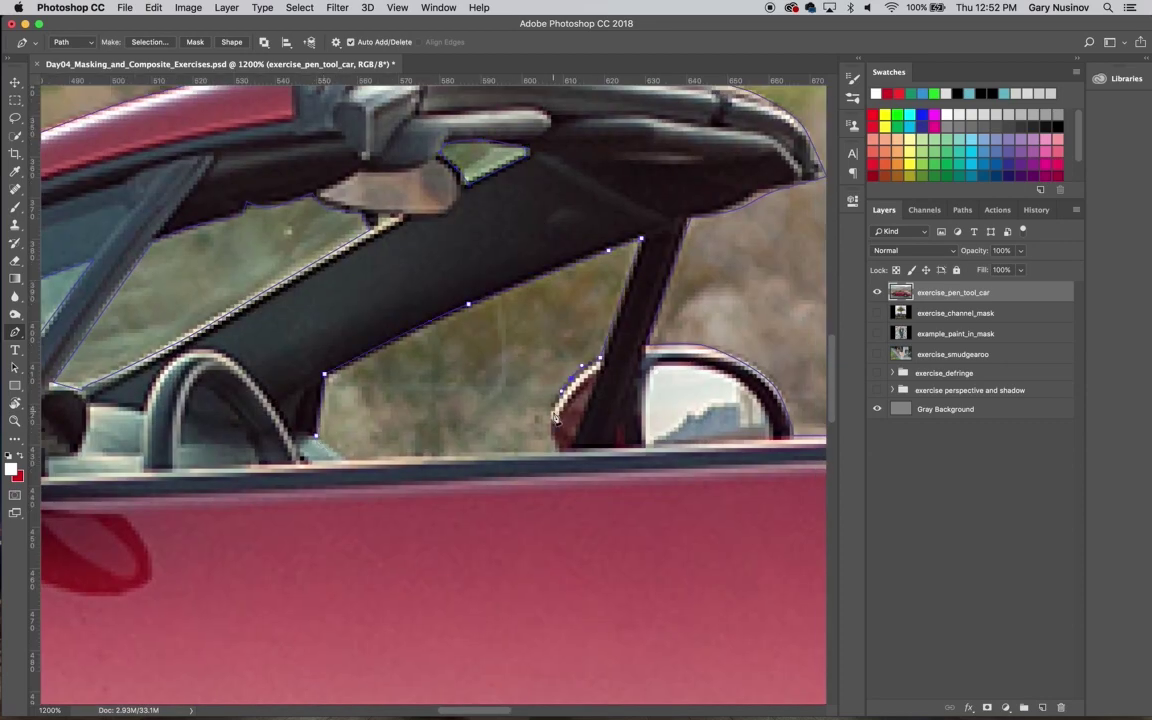
{"action": "scroll", "coordinate": [556, 418], "scroll_direction": "down", "scroll_amount": 10}
{"action": "scroll", "coordinate": [566, 257], "scroll_direction": "left", "scroll_amount": 15}
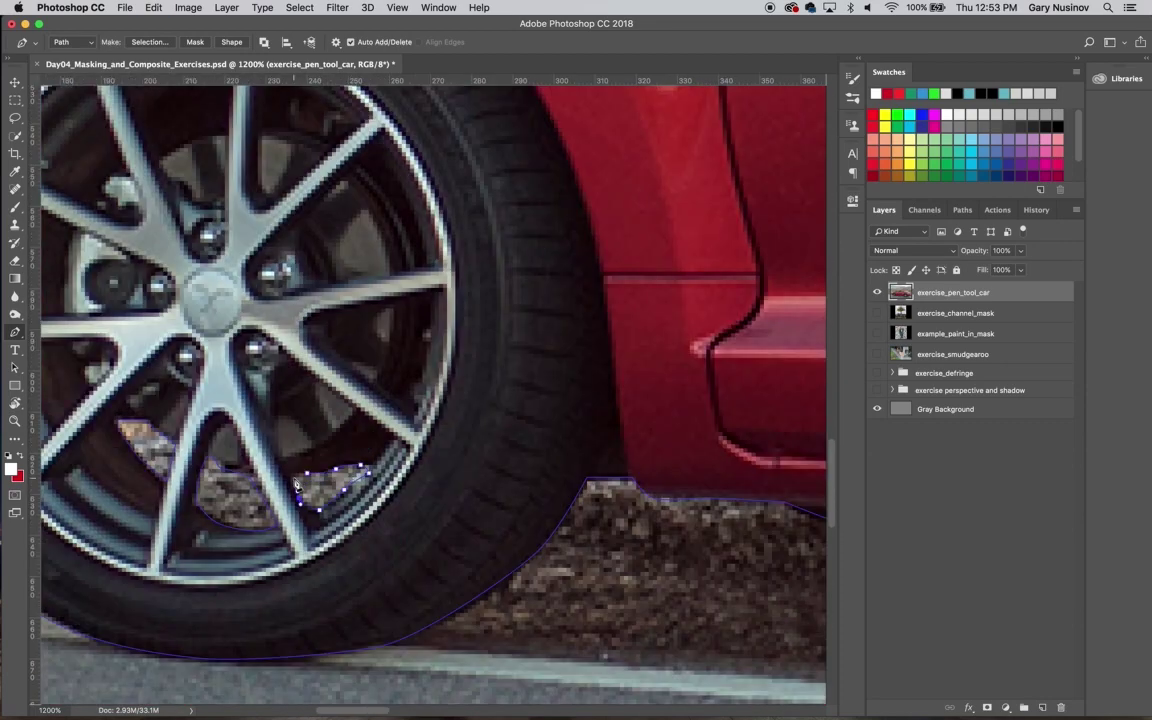
Outline the gaps between the wheel spokes, then view the whole car at 100%.
{"action": "left_click_drag", "start_coordinate": [449, 511], "coordinate": [380, 440]}
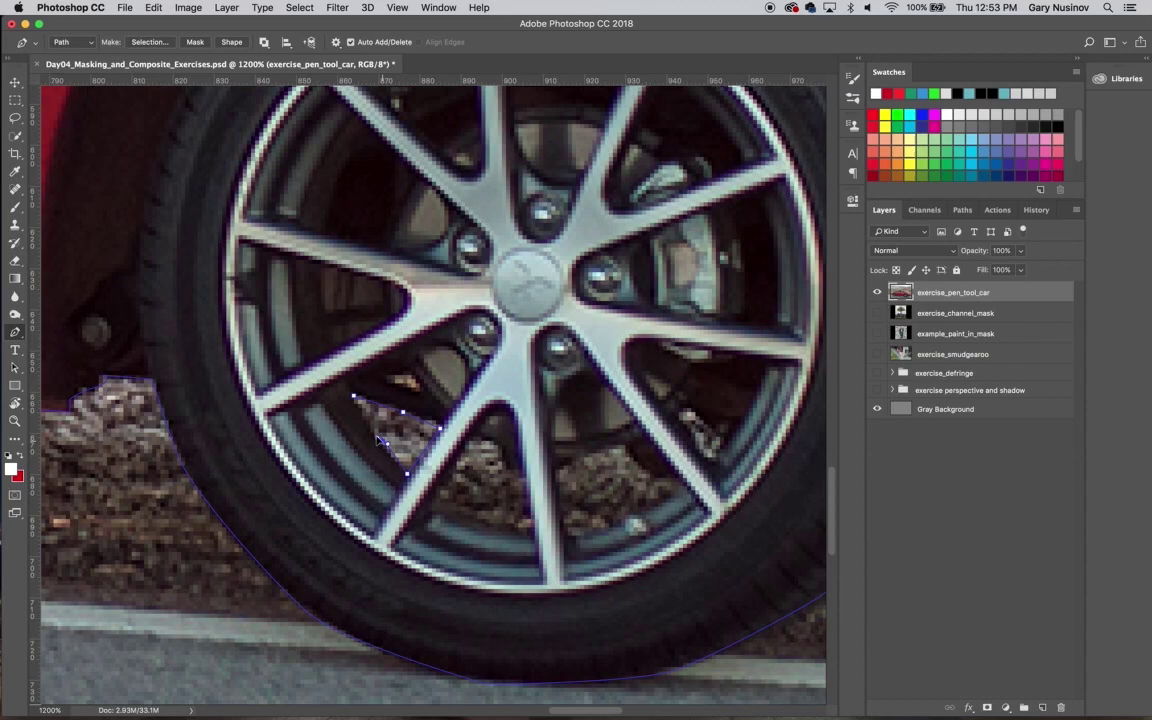
{"action": "left_click", "coordinate": [354, 397]}
{"action": "left_click", "coordinate": [530, 525]}
{"action": "left_click", "coordinate": [560, 465]}
{"action": "left_click", "coordinate": [625, 447]}
{"action": "left_click", "coordinate": [680, 488]}
{"action": "left_click", "coordinate": [600, 535]}
{"action": "key", "text": "super+1"}
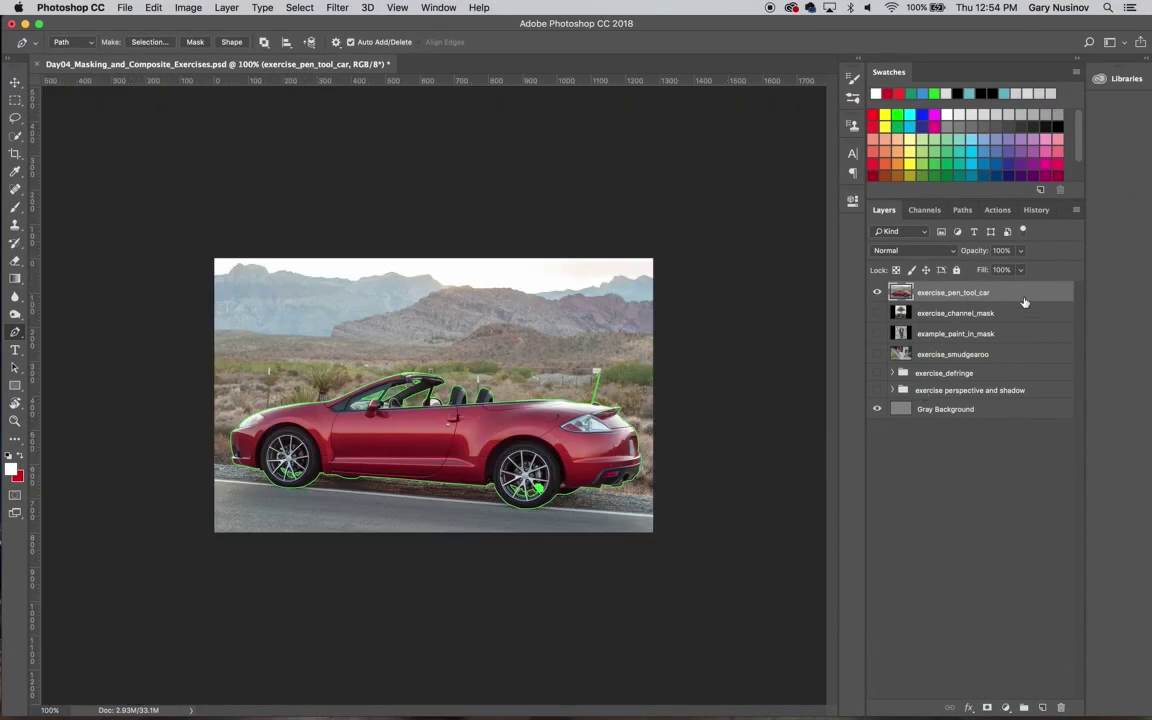
Save the Work Path in the Paths panel as a path named 'car'.
{"action": "left_click", "coordinate": [961, 210]}
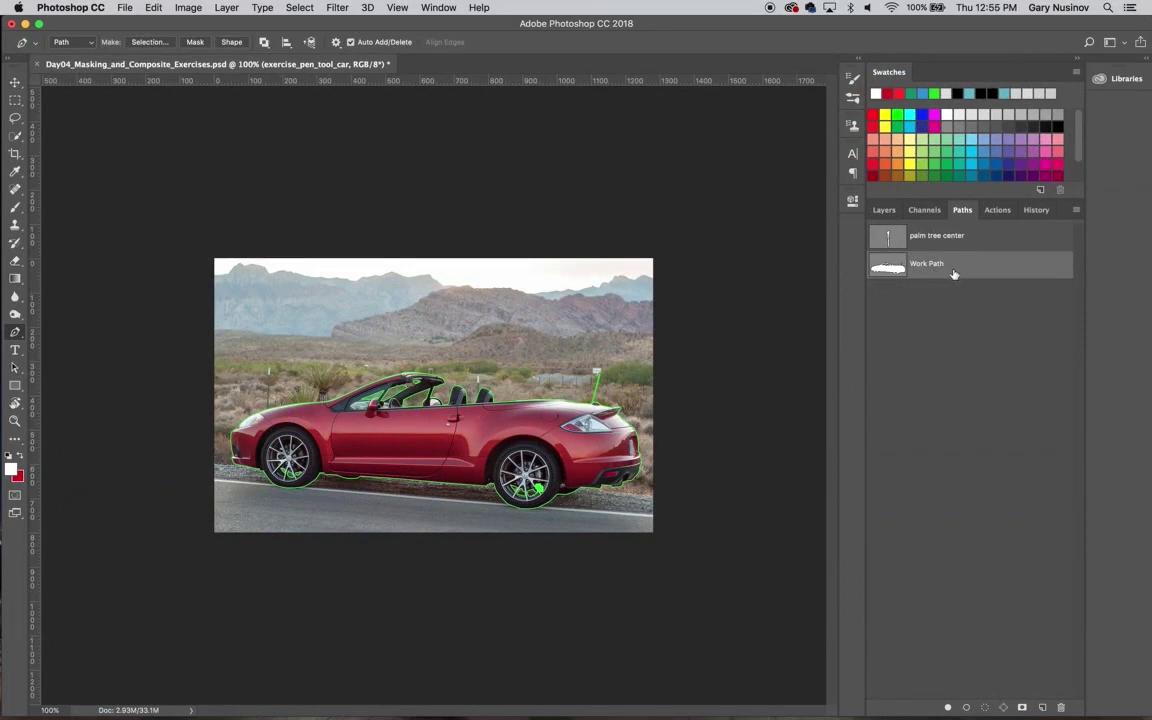
{"action": "double_click", "coordinate": [953, 270]}
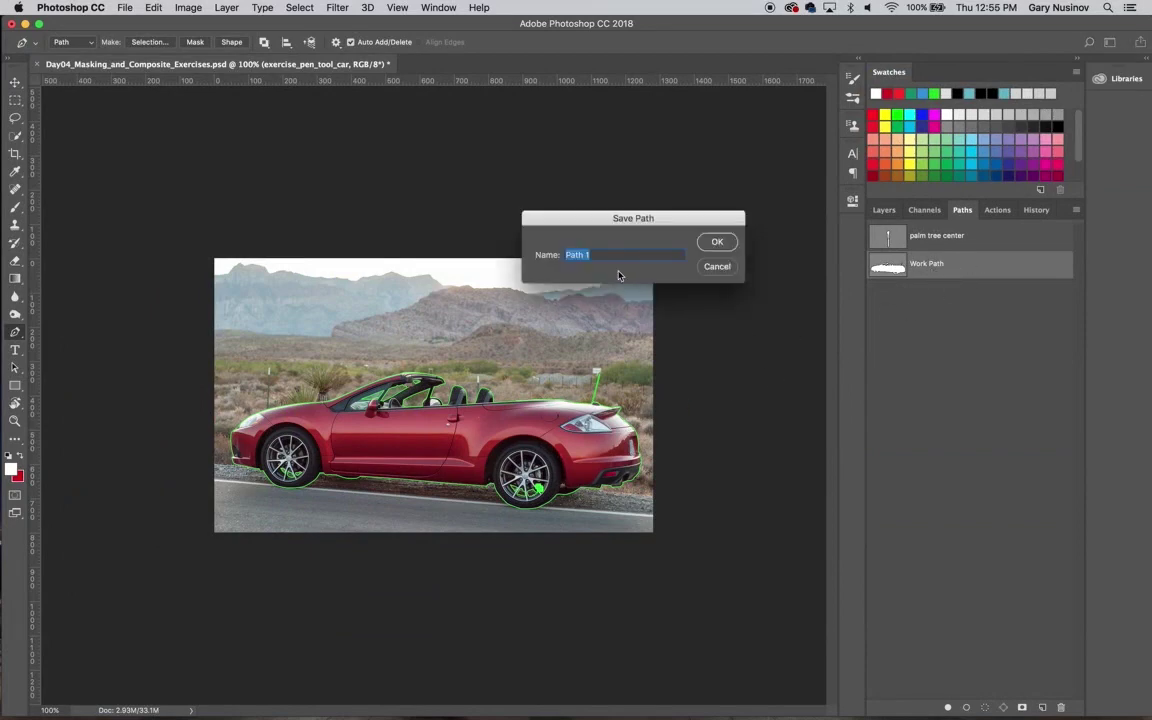
{"action": "type", "text": "car"}
{"action": "left_click", "coordinate": [717, 243]}
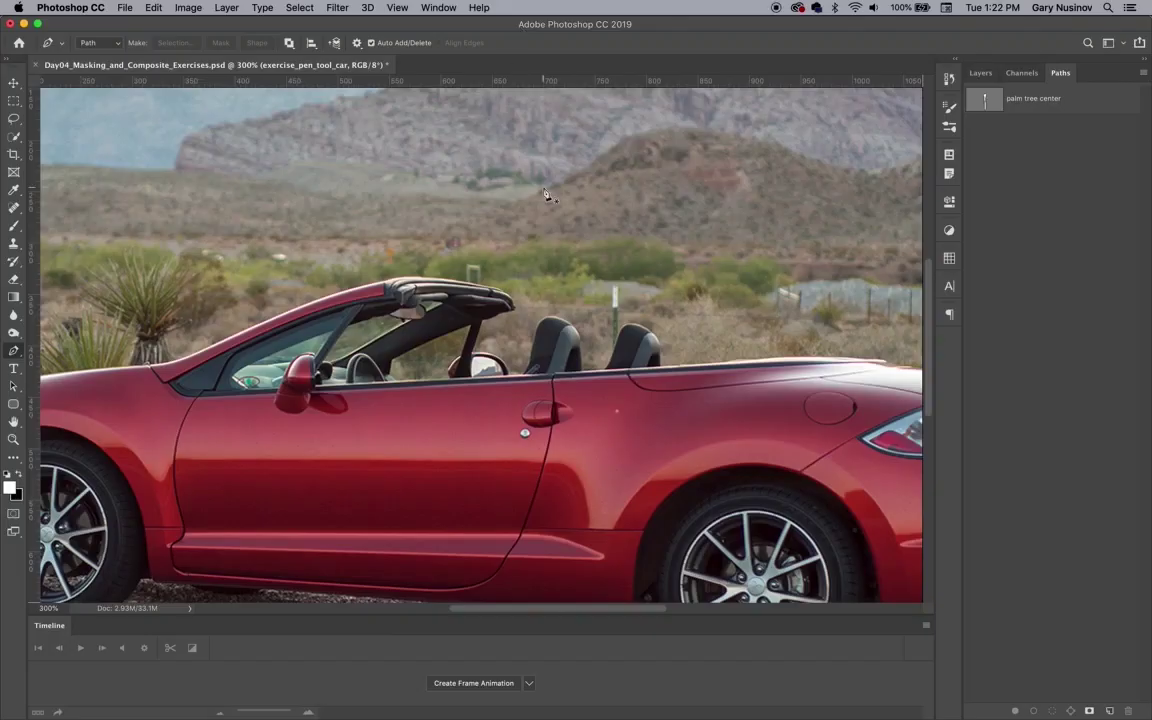
Draw an unsaved elliptical path above the car, deselect it, then start a new path replacing it.
{"action": "left_click", "coordinate": [615, 209]}
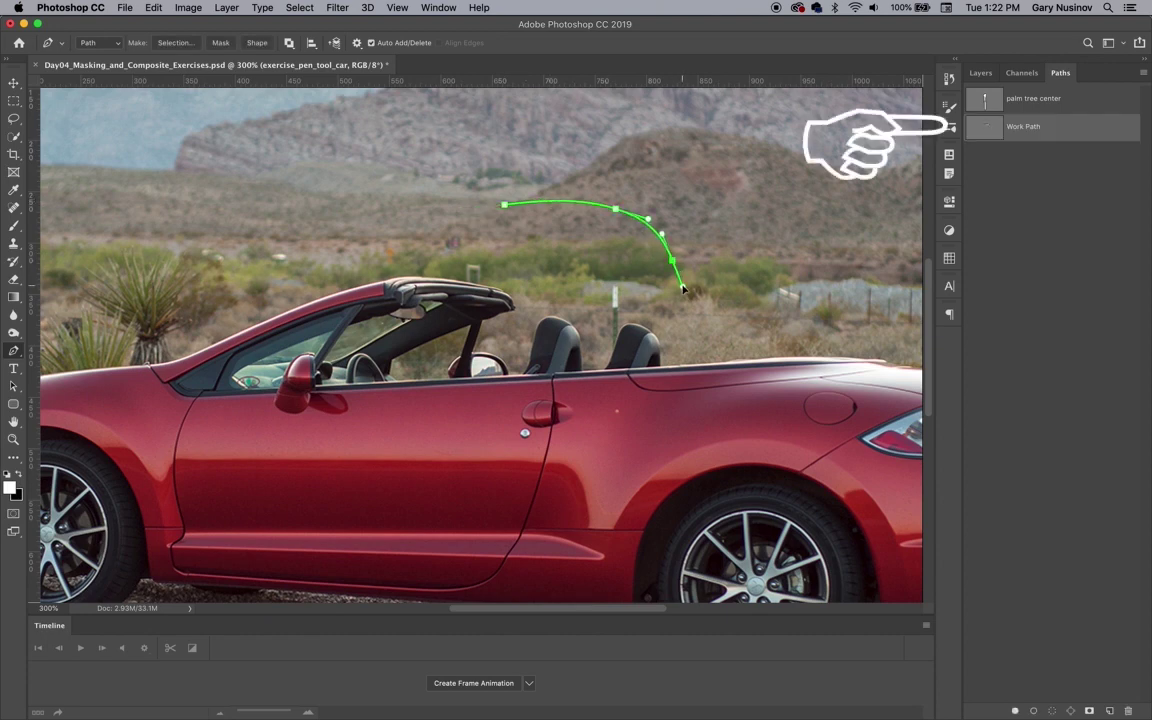
{"action": "left_click", "coordinate": [672, 260]}
{"action": "left_click", "coordinate": [640, 343]}
{"action": "left_click_drag", "start_coordinate": [398, 282], "coordinate": [400, 258]}
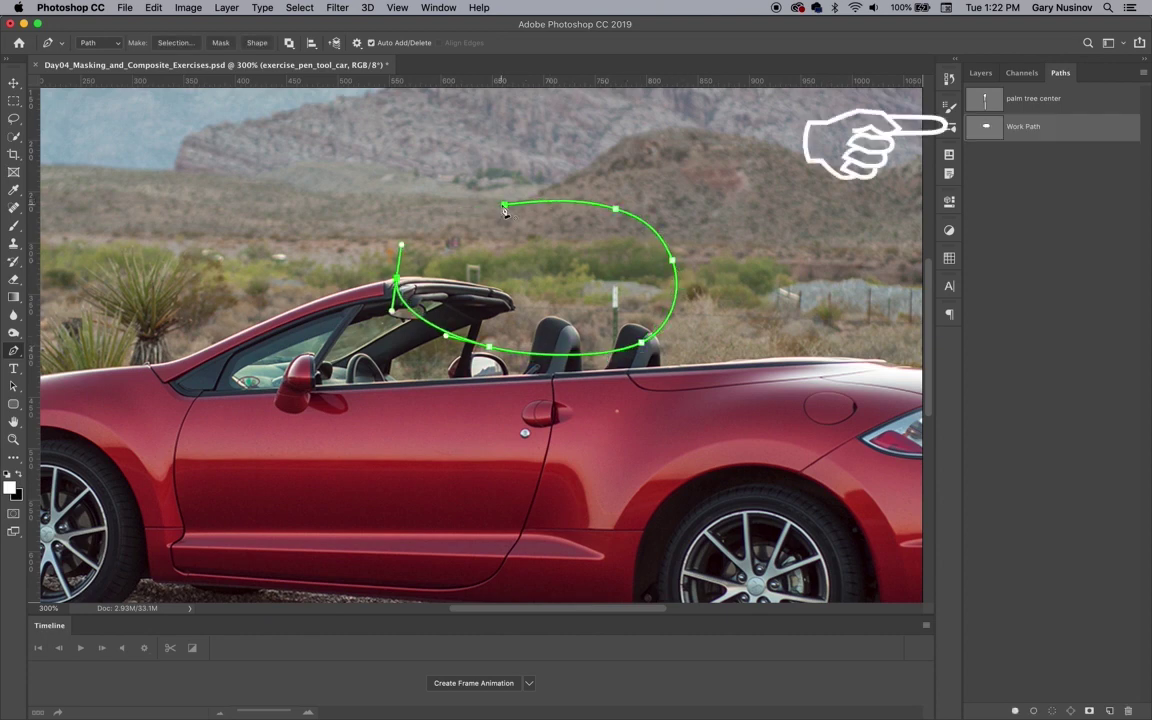
{"action": "left_click_drag", "start_coordinate": [504, 205], "coordinate": [590, 205]}
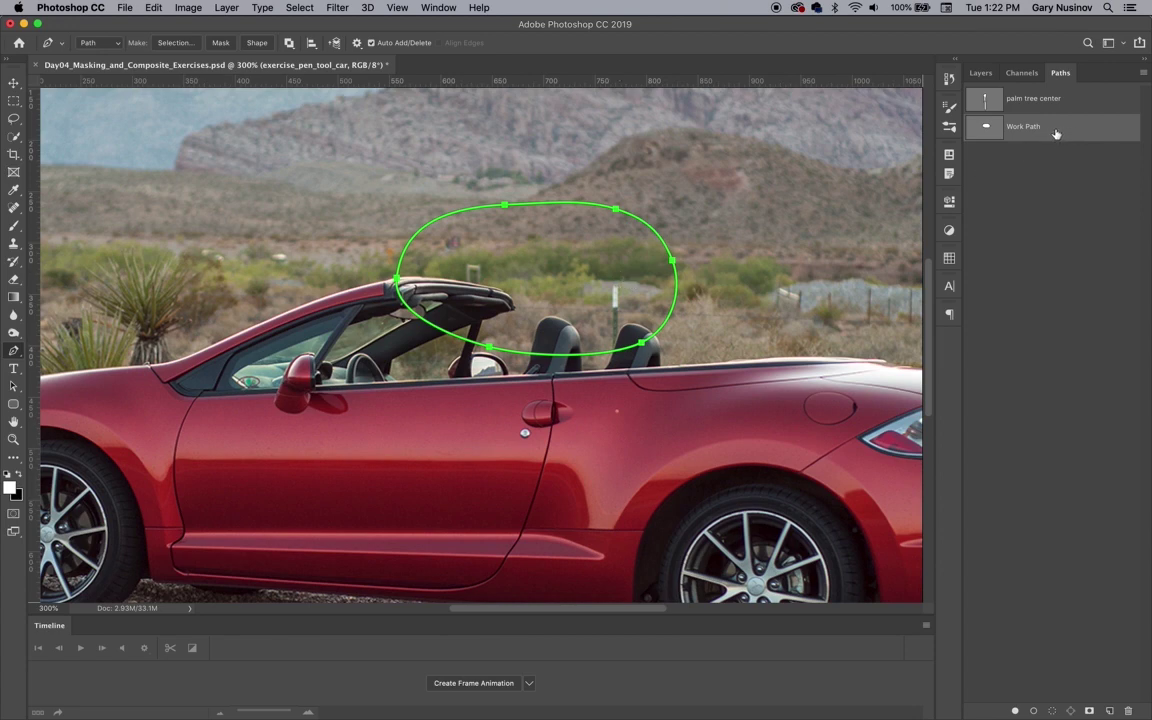
{"action": "left_click", "coordinate": [1044, 178]}
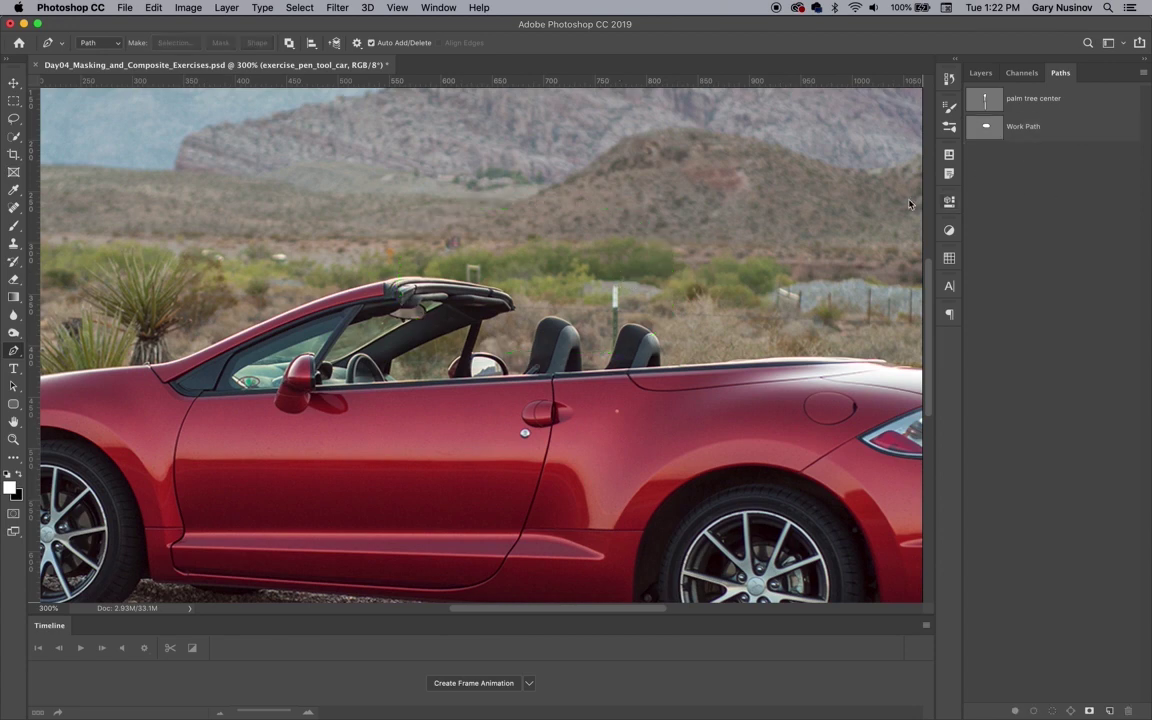
{"action": "left_click_drag", "start_coordinate": [498, 213], "coordinate": [588, 210]}
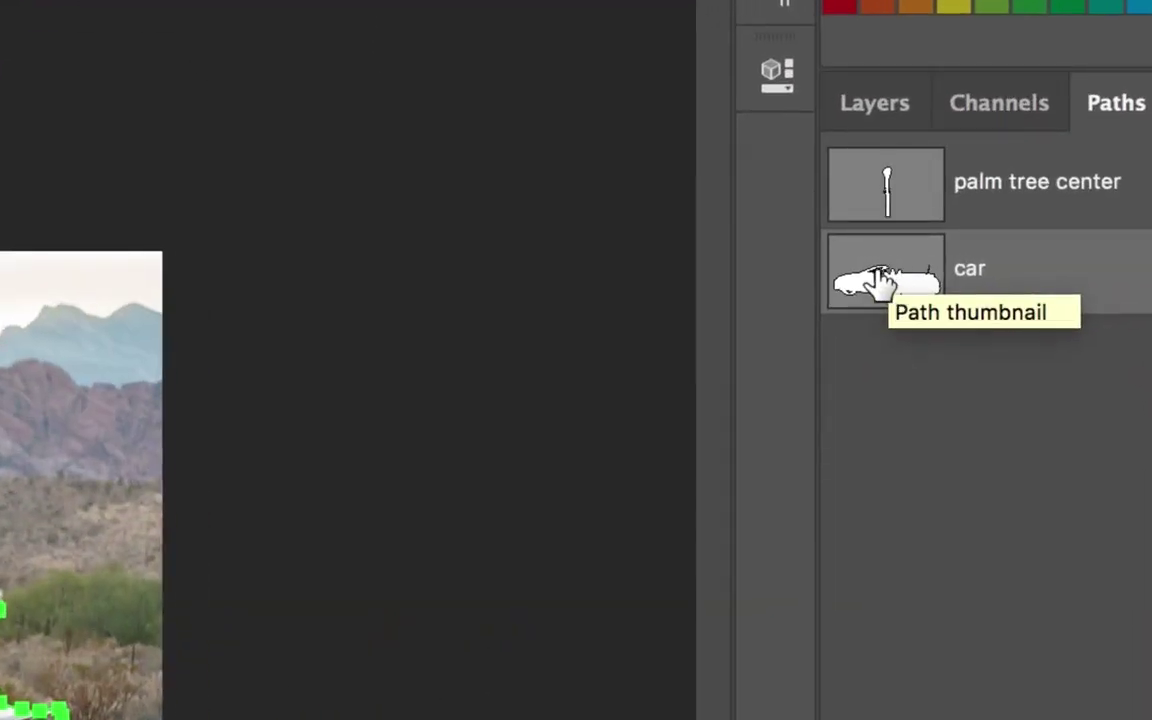
Command-click the car path thumbnail to load the convertible's outline as a selection.
{"action": "key", "text": "super"}
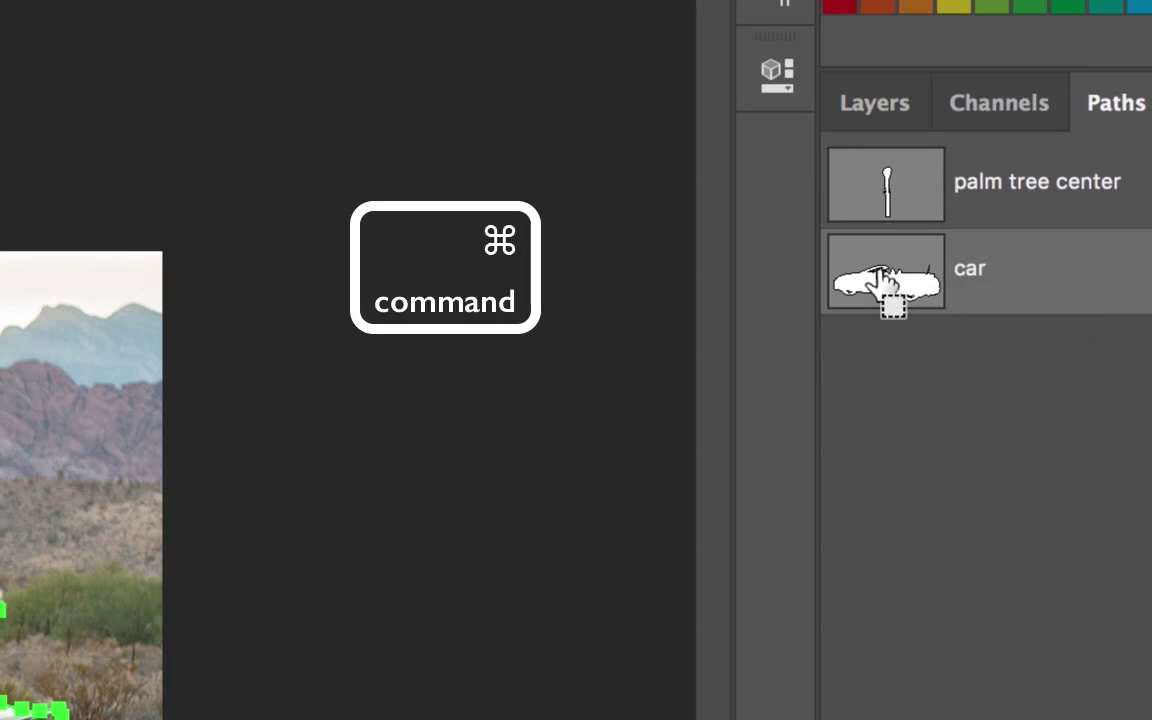
{"action": "left_click", "coordinate": [885, 285], "text": "super"}
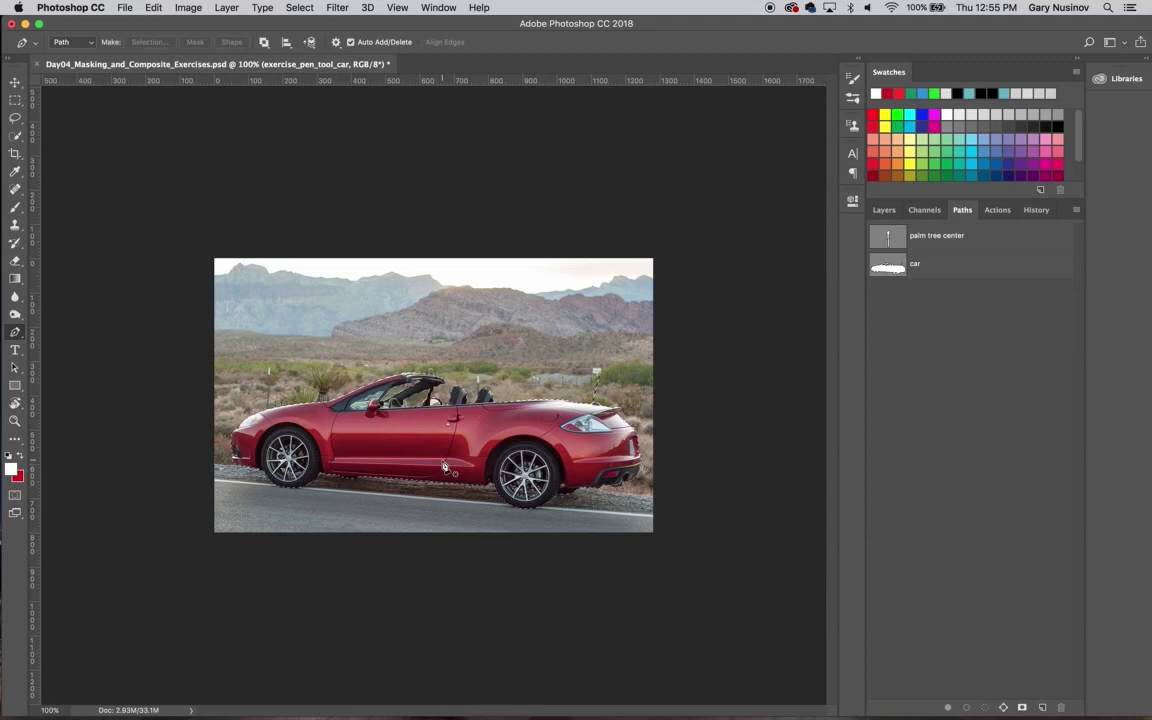
Contract the car selection by 1 pixel and zoom in to check the edge.
{"action": "left_click", "coordinate": [298, 7]}
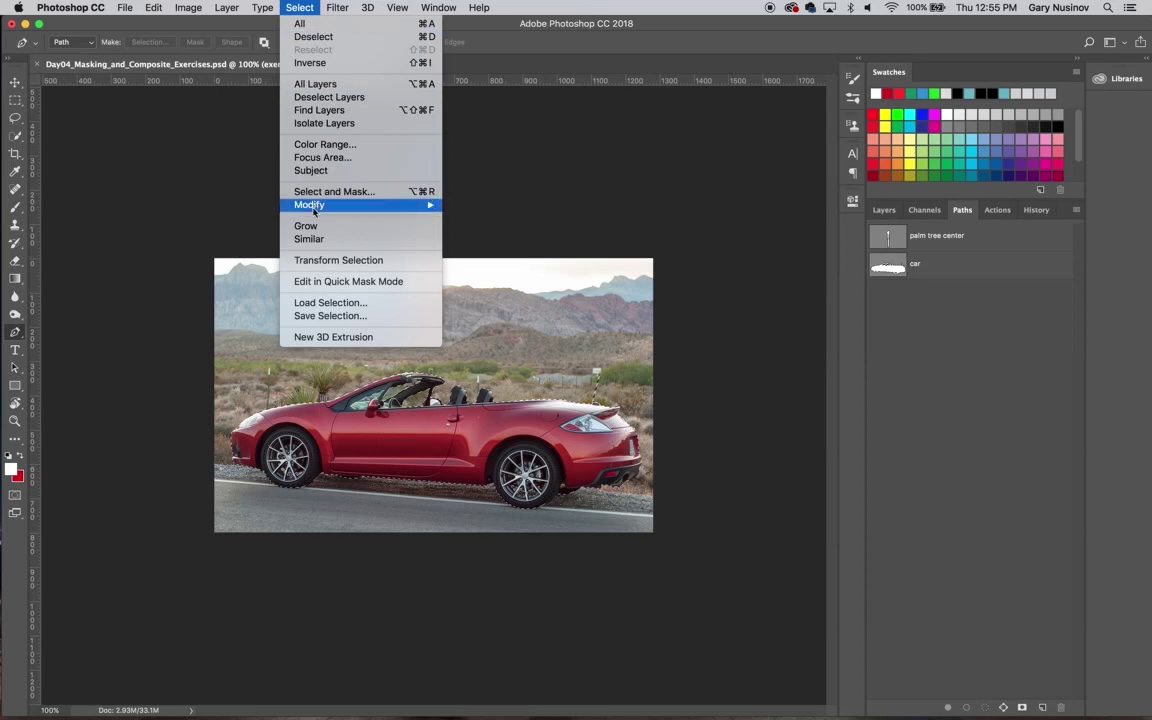
{"action": "mouse_move", "coordinate": [310, 204]}
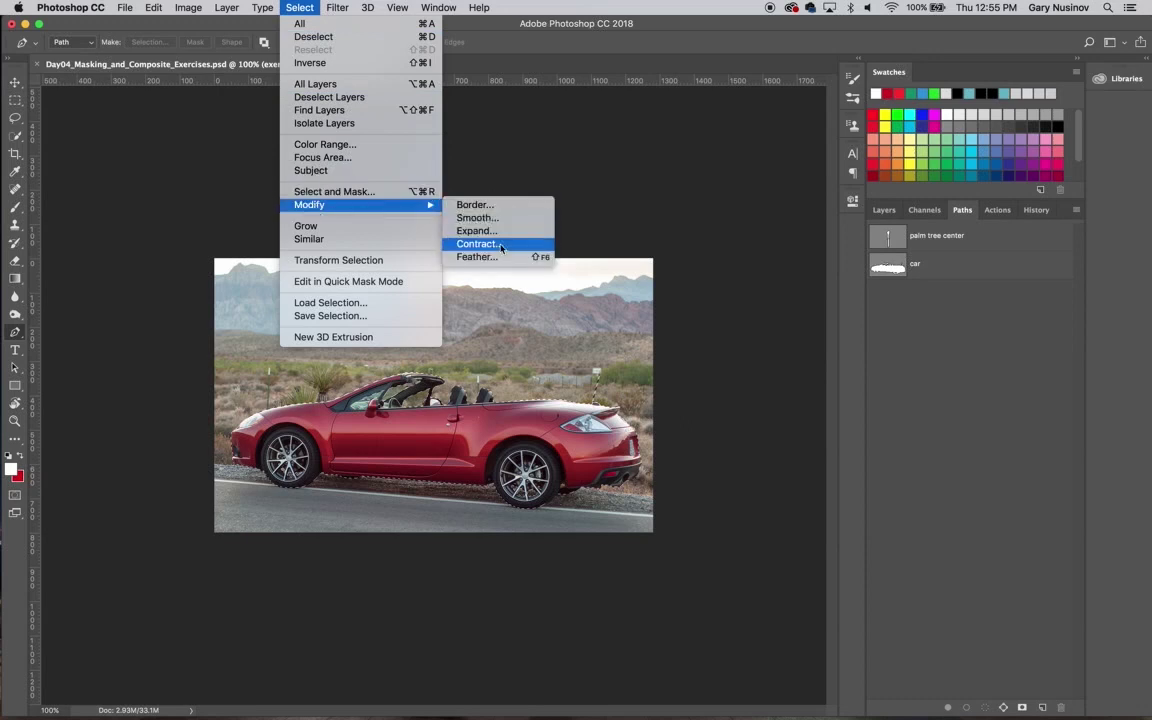
{"action": "left_click", "coordinate": [478, 243]}
{"action": "type", "text": "1"}
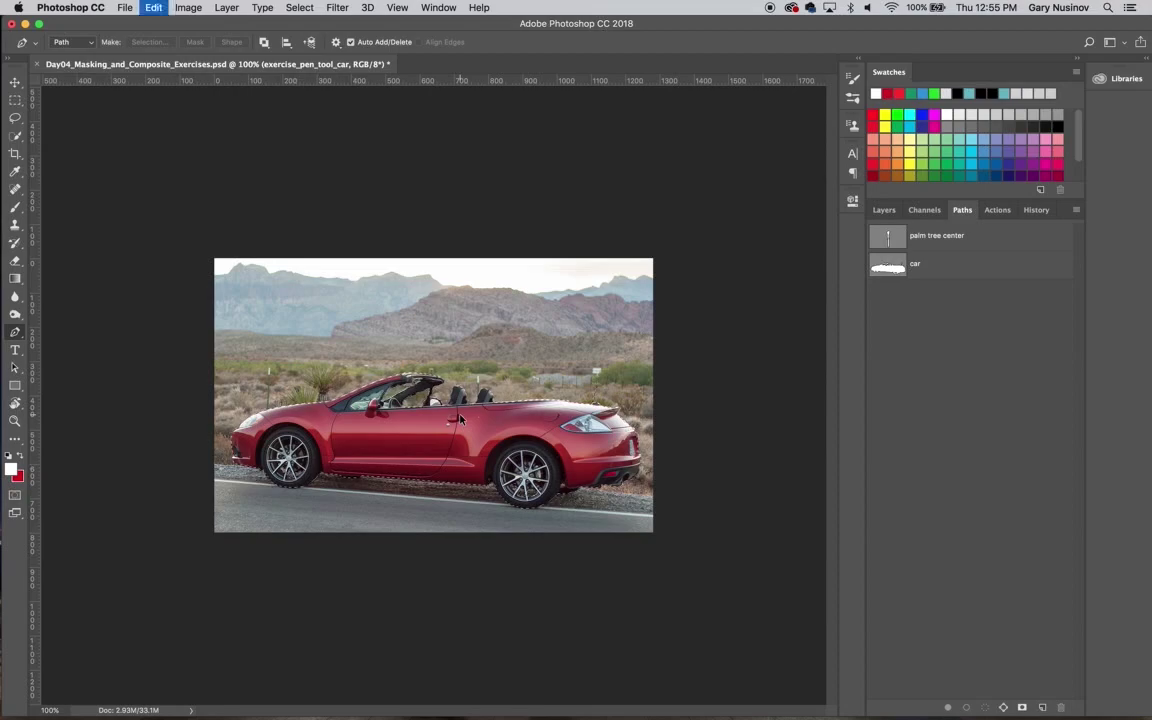
{"action": "key", "text": "ctrl+plus"}
{"action": "key", "text": "ctrl+plus"}
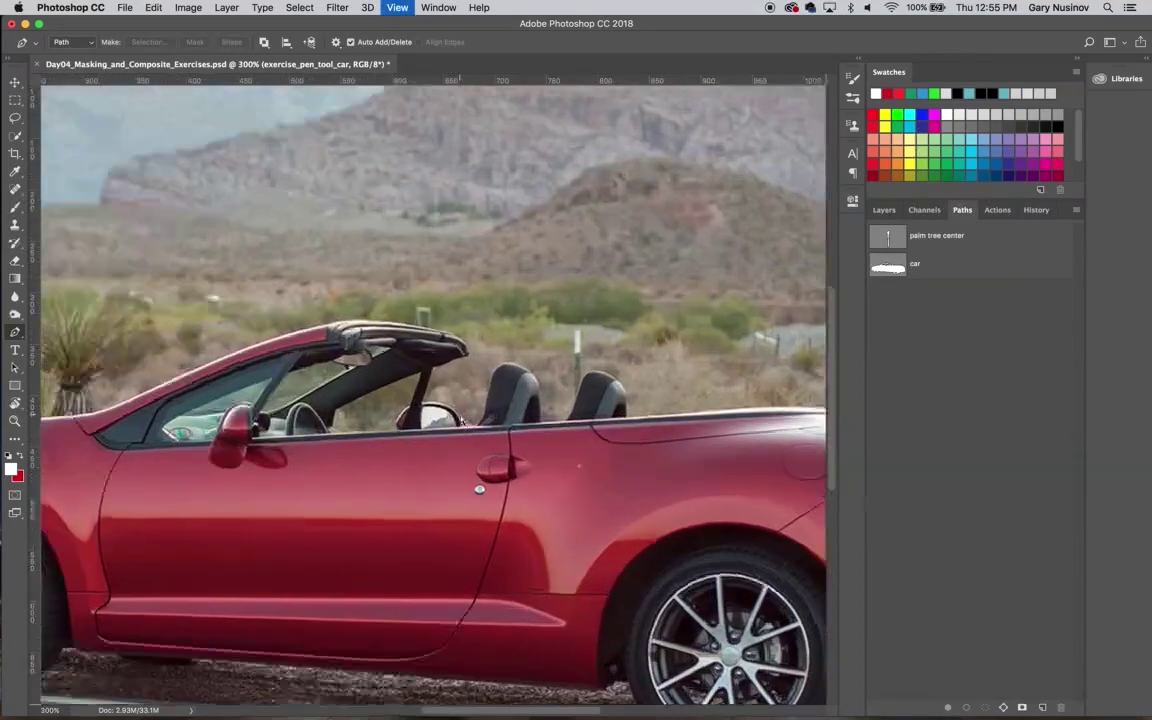
{"action": "key", "text": "ctrl+plus"}
{"action": "key", "text": "ctrl+plus"}
{"action": "key", "text": "ctrl+plus"}
{"action": "key", "text": "ctrl+plus"}
{"action": "key", "text": "ctrl+plus"}
{"action": "key", "text": "ctrl+plus"}
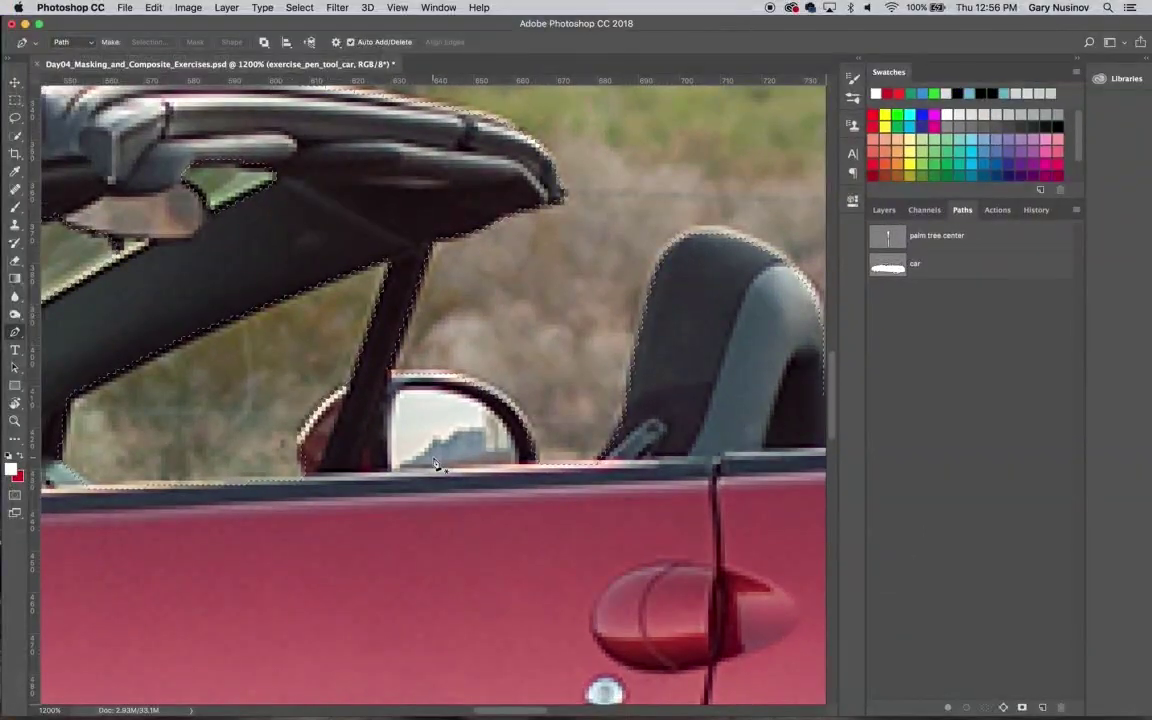
Feather the car selection by 0.5 pixels and zoom back out to the whole image.
{"action": "left_click", "coordinate": [300, 7]}
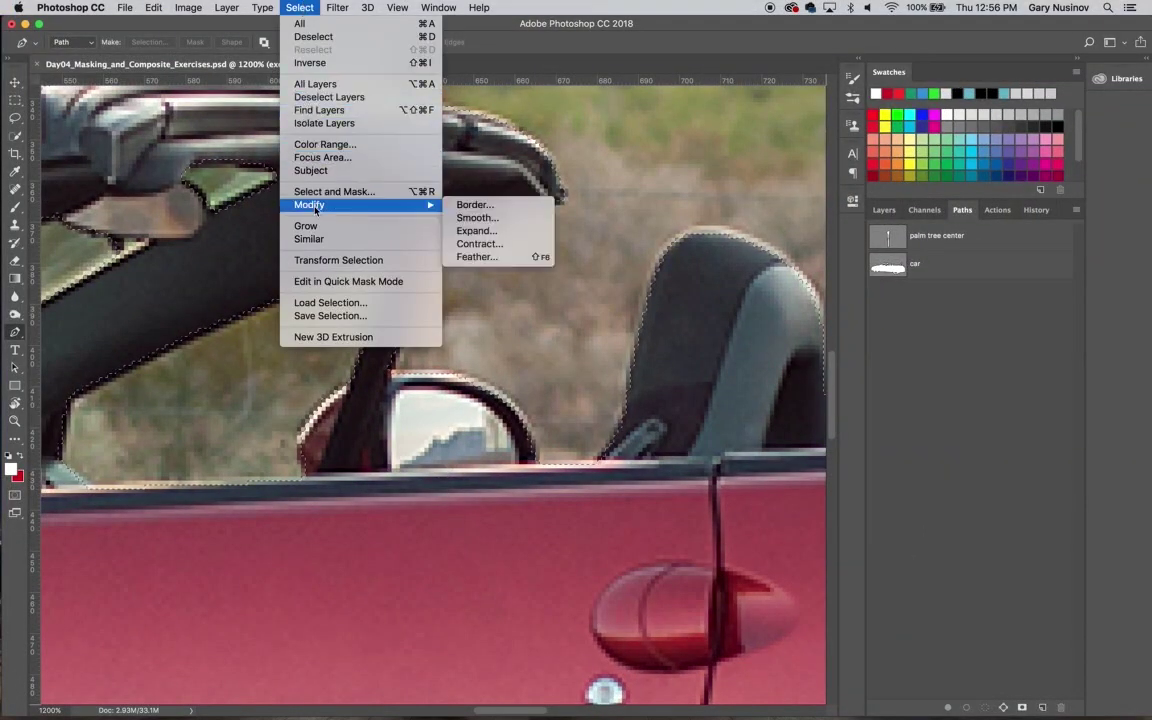
{"action": "mouse_move", "coordinate": [310, 204]}
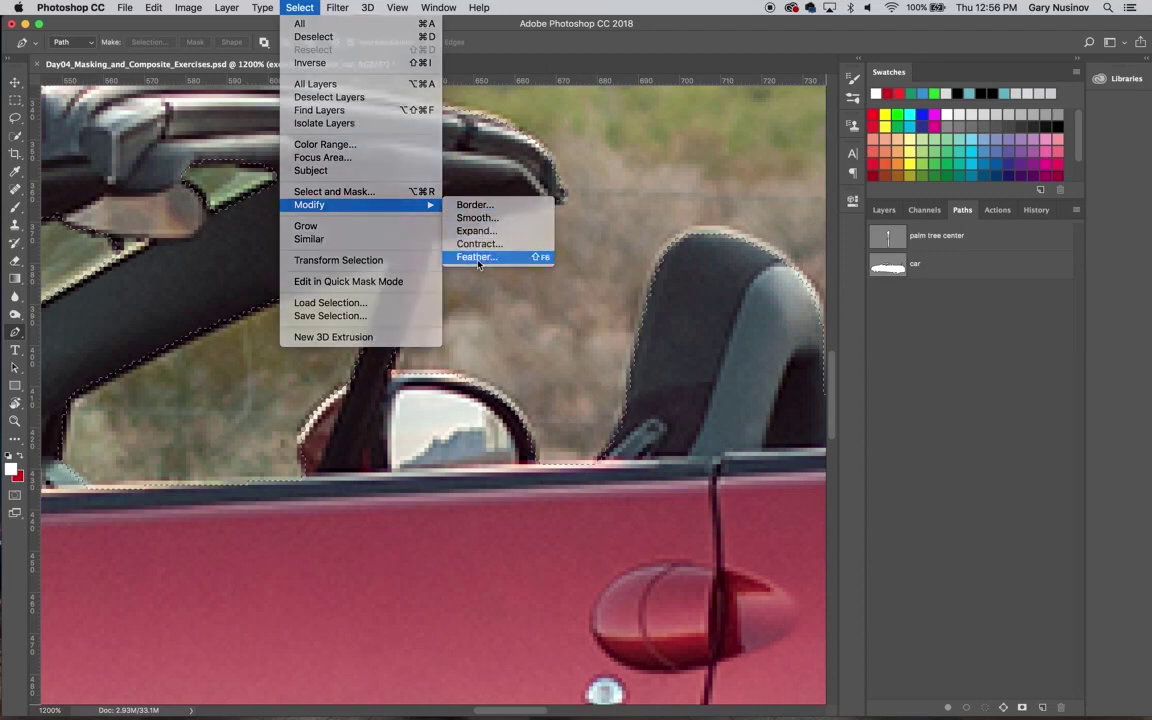
{"action": "left_click", "coordinate": [478, 258]}
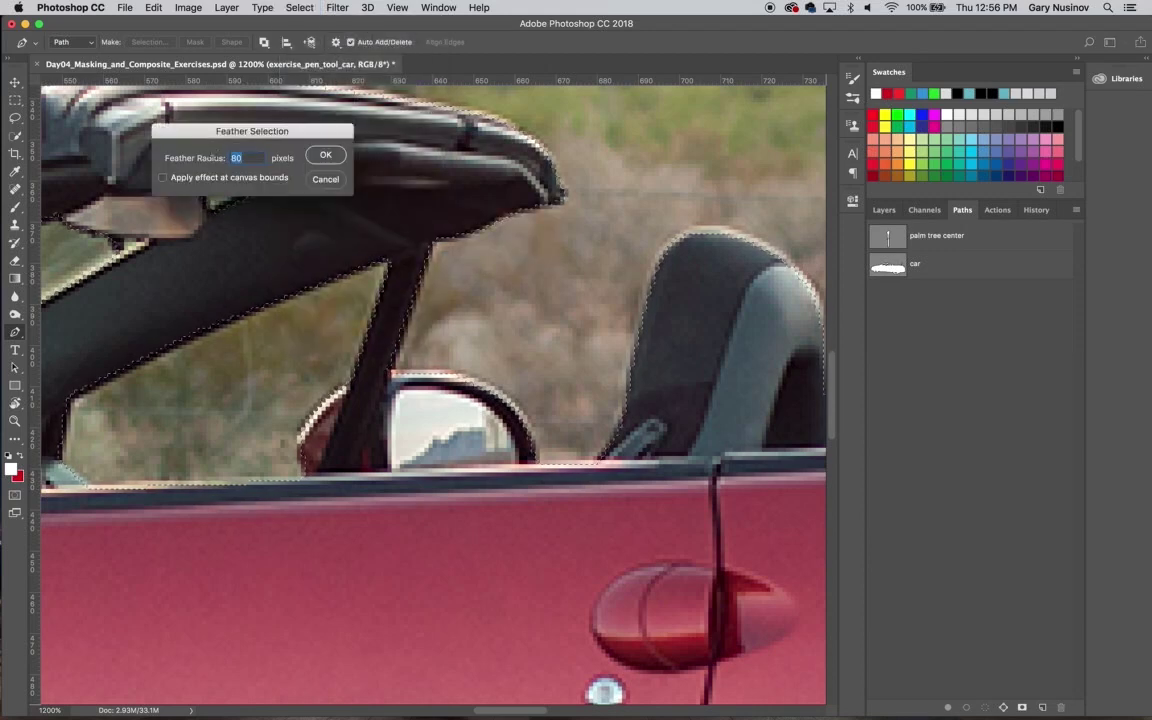
{"action": "type", "text": "0"}
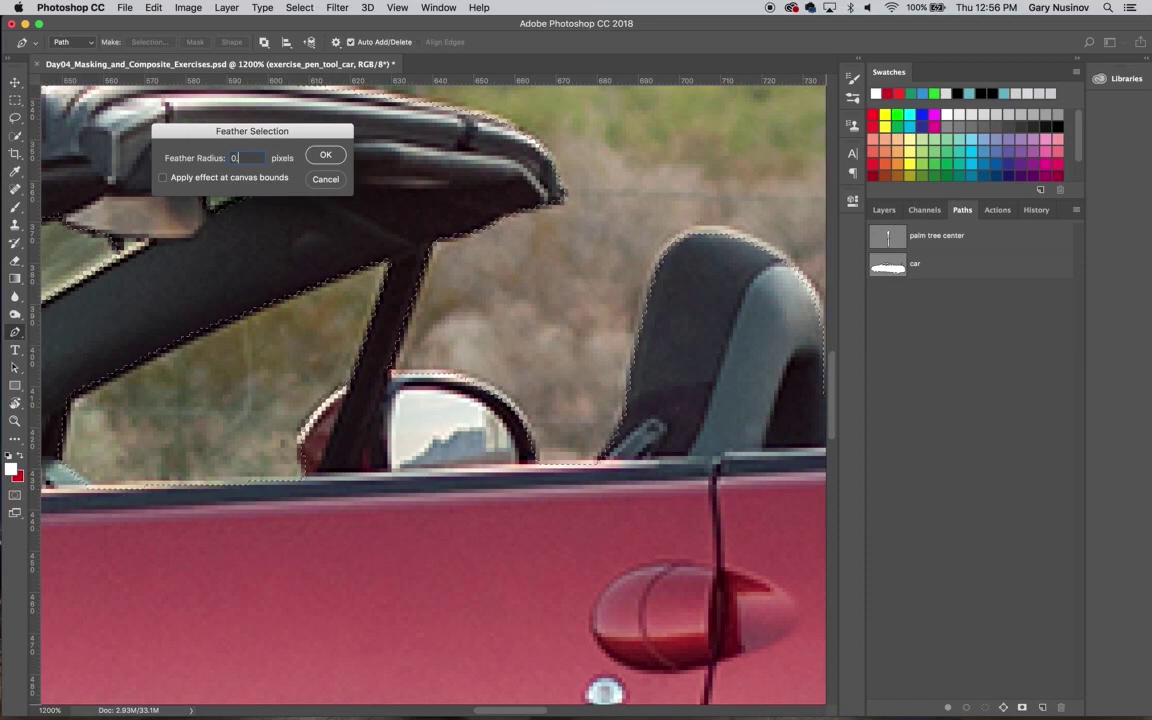
{"action": "type", "text": ".5"}
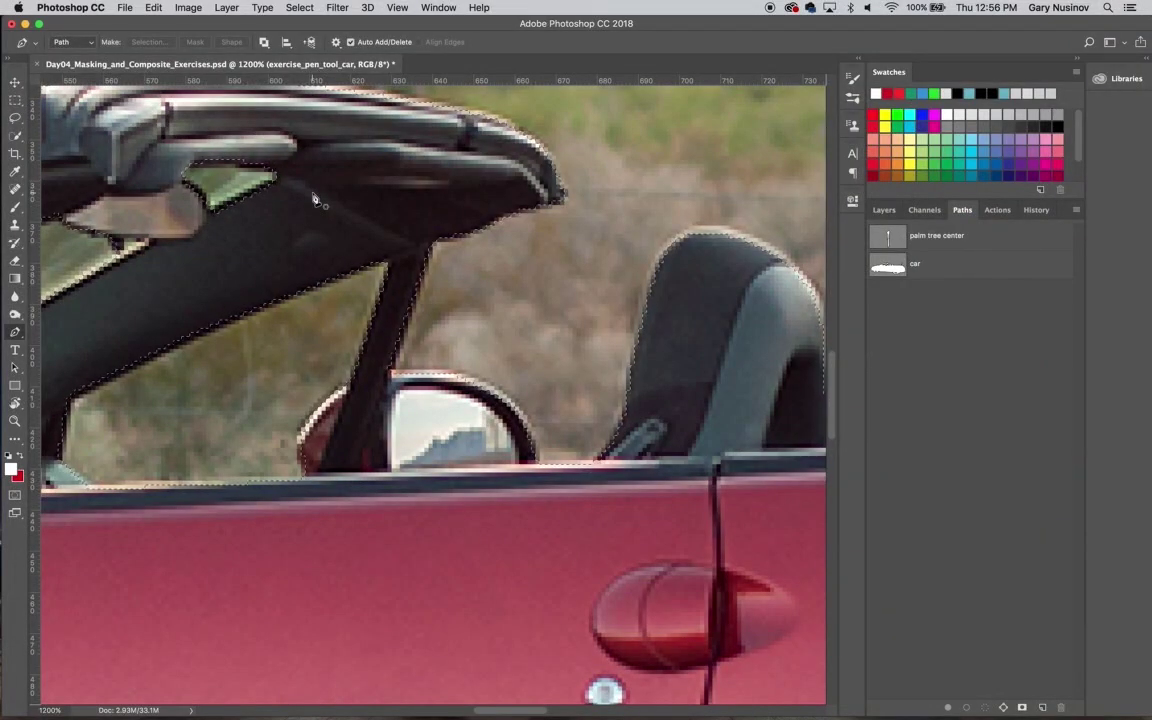
{"action": "key", "text": "super+minus"}
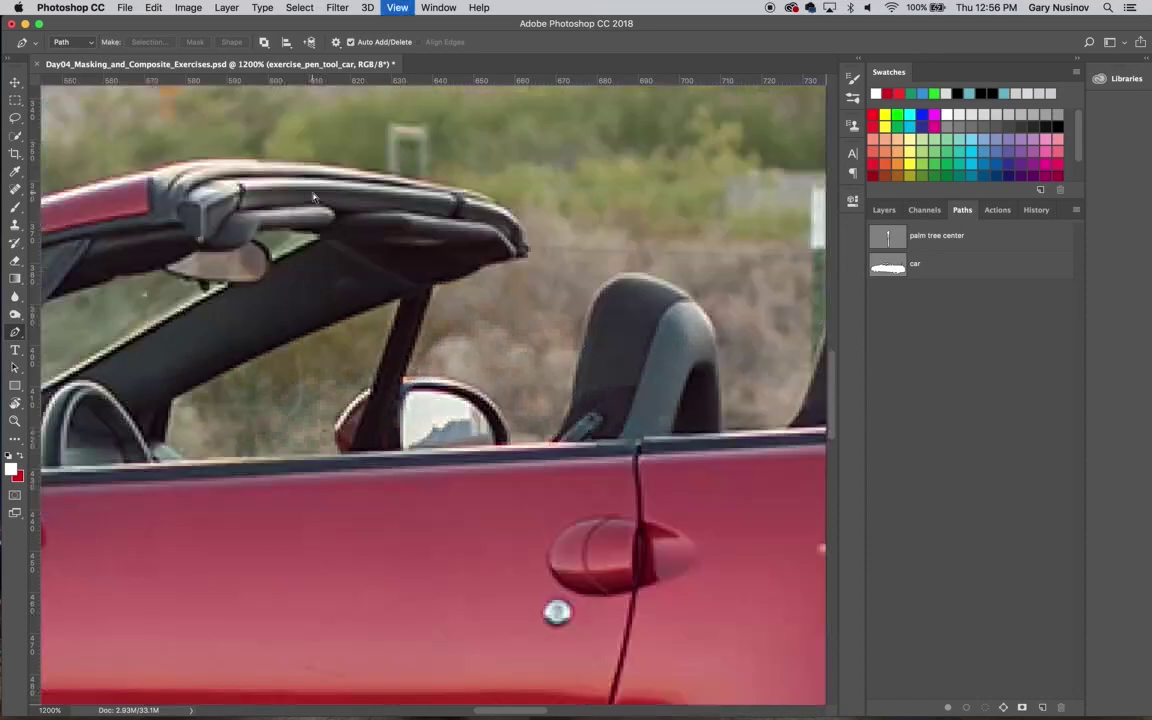
{"action": "key", "text": "super+minus"}
{"action": "key", "text": "super+minus"}
{"action": "key", "text": "super+minus"}
{"action": "key", "text": "super+minus"}
{"action": "key", "text": "super+minus"}
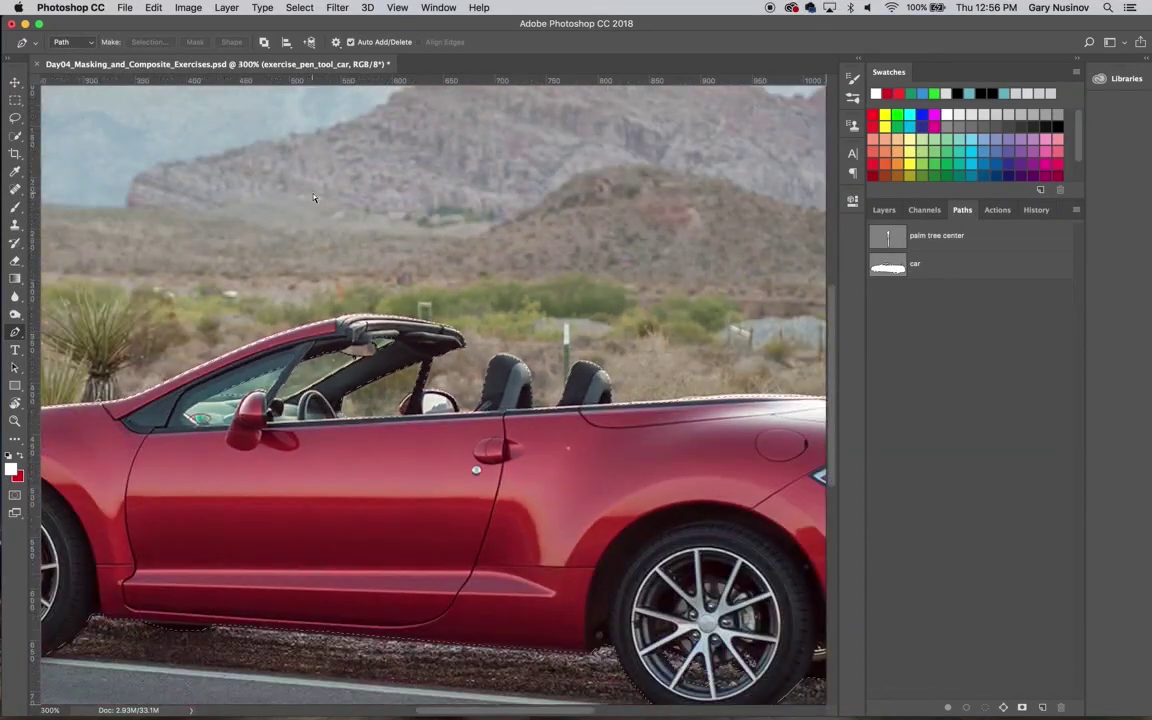
{"action": "key", "text": "super+minus"}
{"action": "key", "text": "super+minus"}
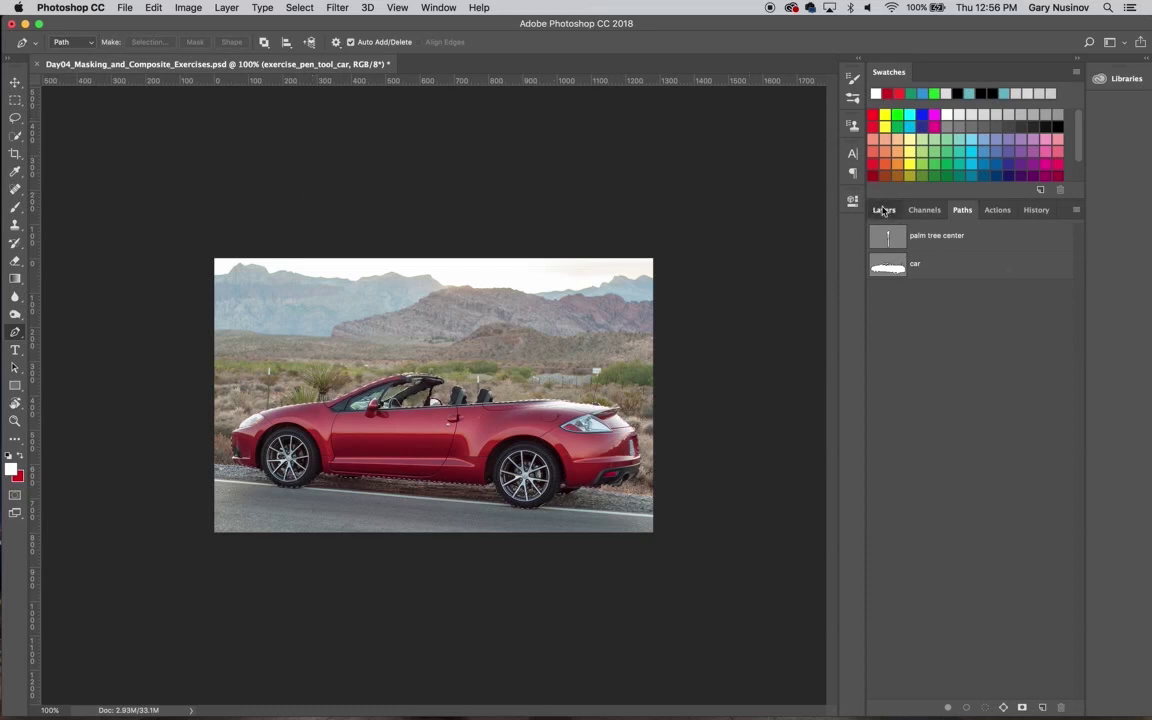
Add a layer mask to exercise_pen_tool_car from the feathered car selection.
{"action": "left_click", "coordinate": [883, 210]}
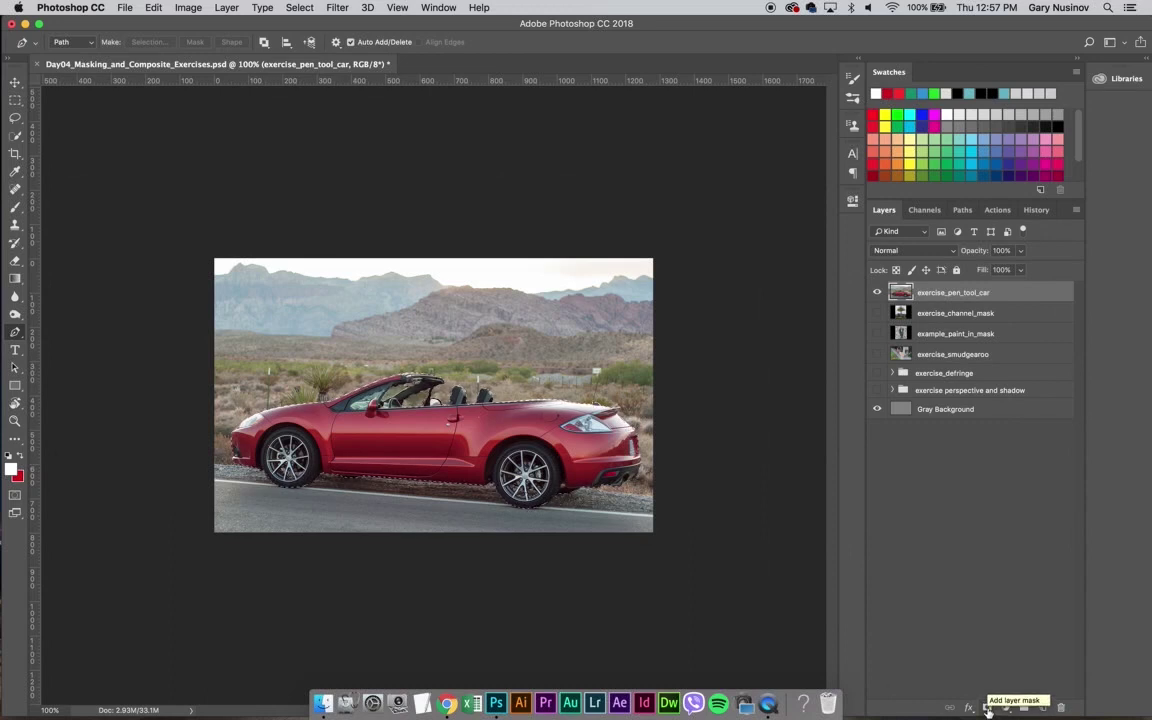
{"action": "left_click", "coordinate": [987, 708]}
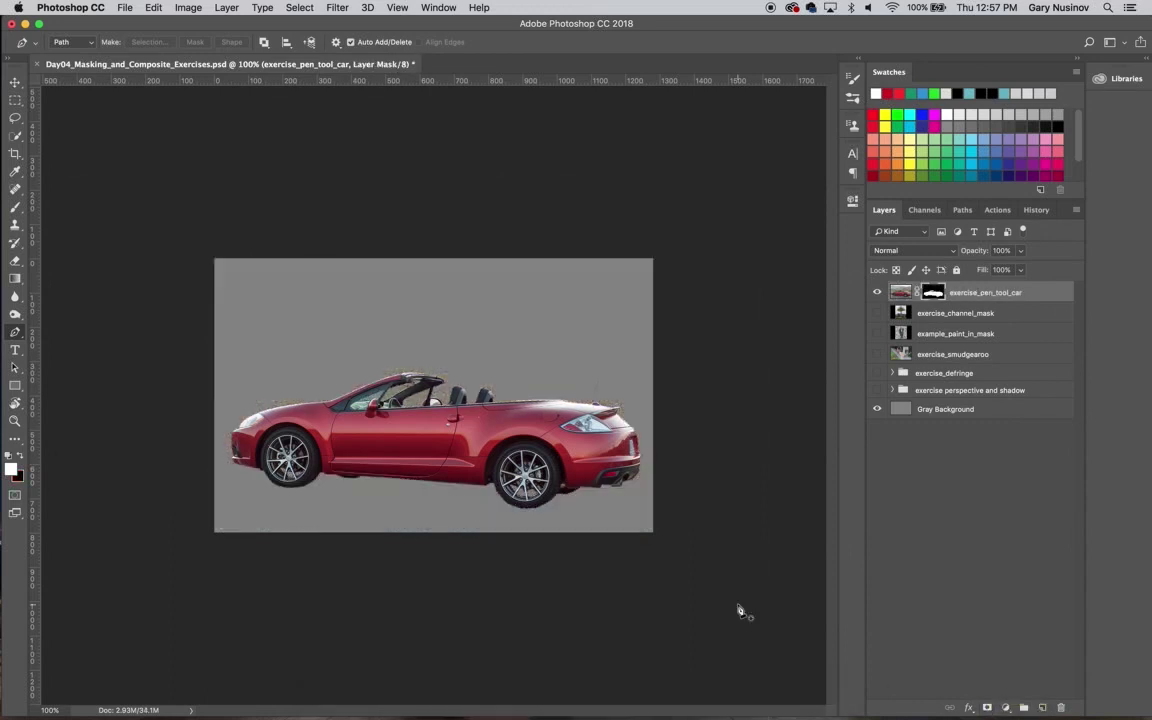